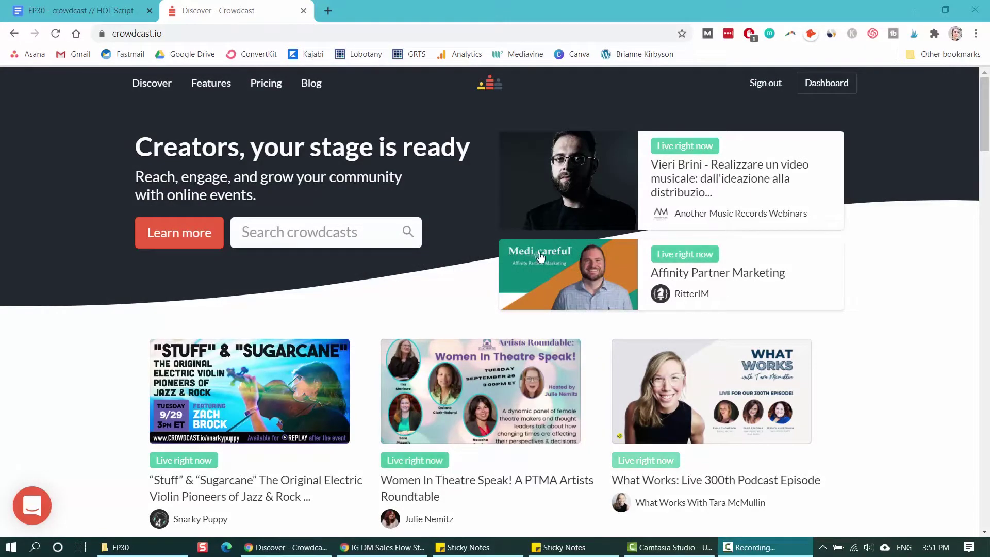
# - Go to the Dashboard's My events page, which lists no events yet
pyautogui.click(268, 84)
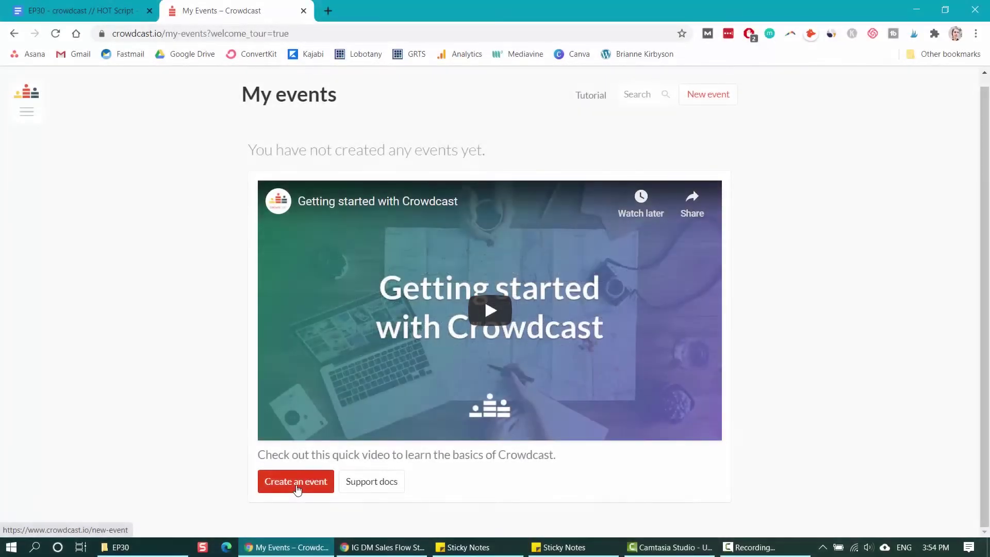
# - Create a new event, skip the tour, and name it 'Youtube Test Webinar'
pyautogui.click(296, 485)
pyautogui.press('Escape')
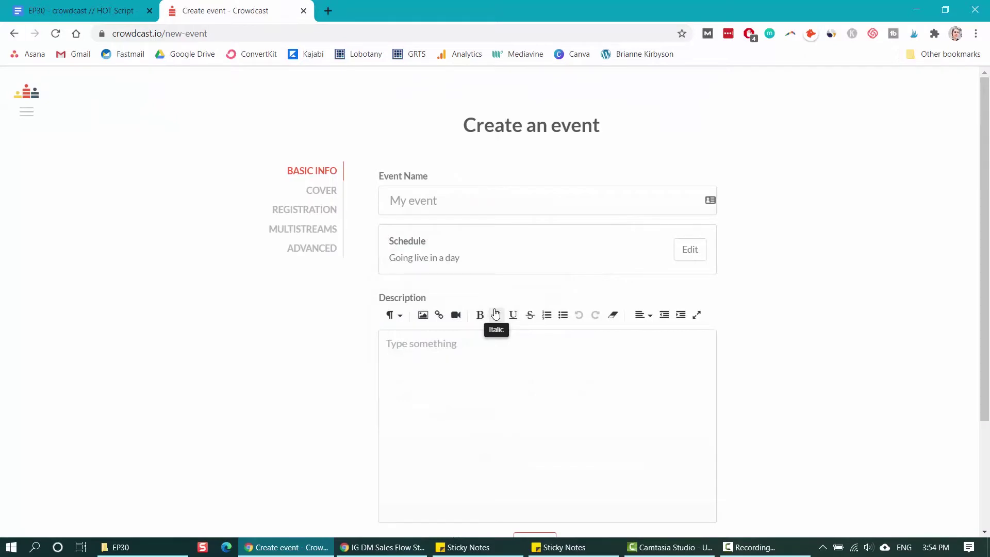
pyautogui.click(441, 200)
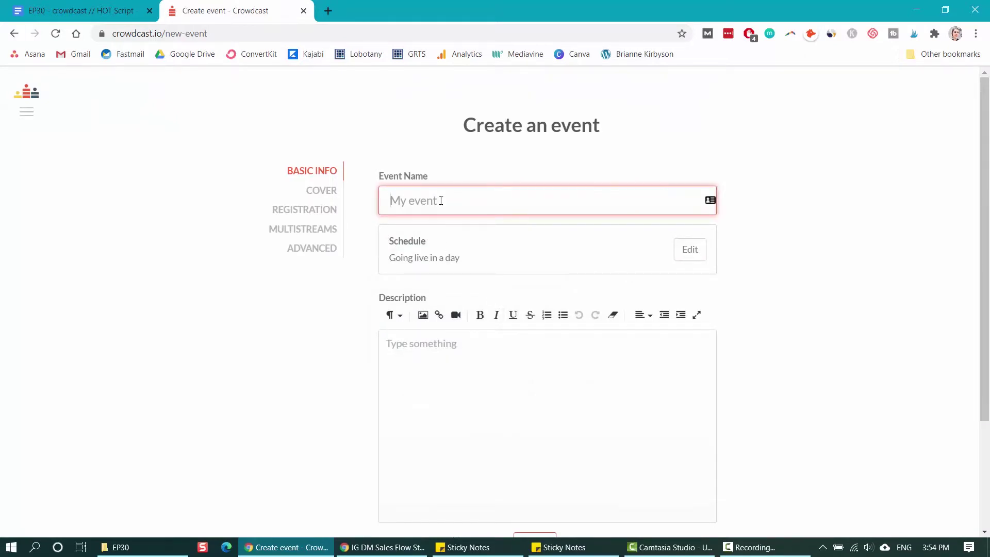
pyautogui.write('Youtube Test Webinar')
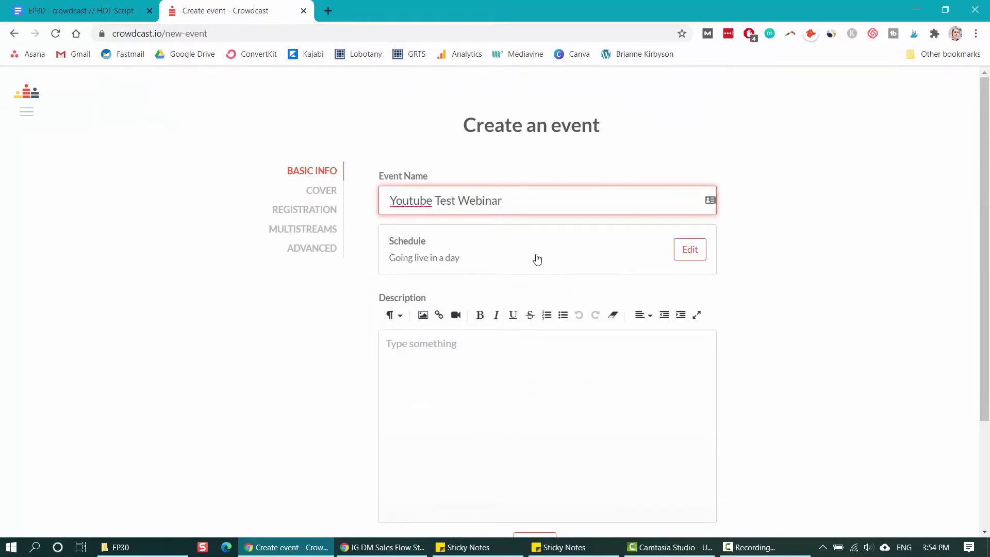
# - Schedule the single session to start at 05:00 PM on October 7, 2020
pyautogui.click(690, 250)
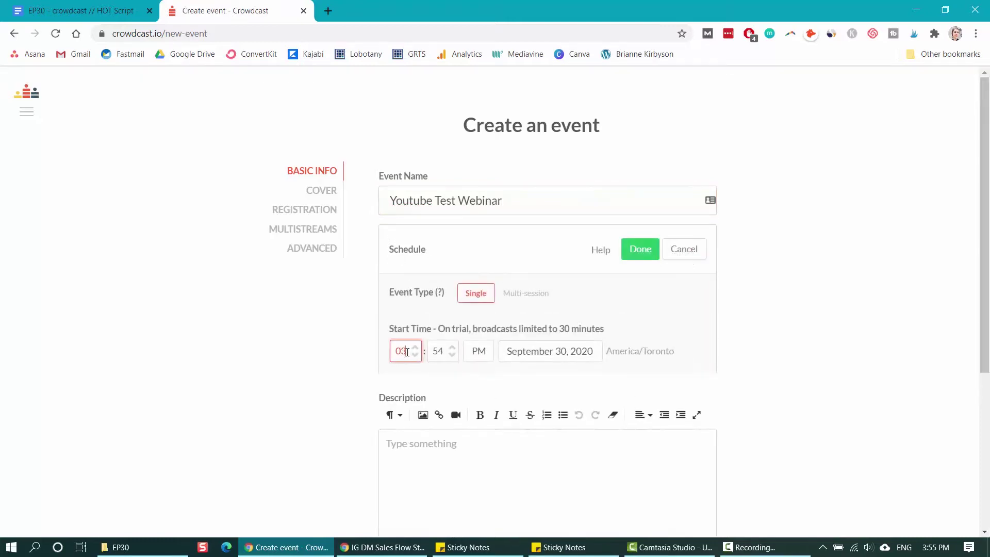
pyautogui.press('BackSpace')
pyautogui.press('BackSpace')
pyautogui.write('5')
pyautogui.press('Tab')
pyautogui.write('00')
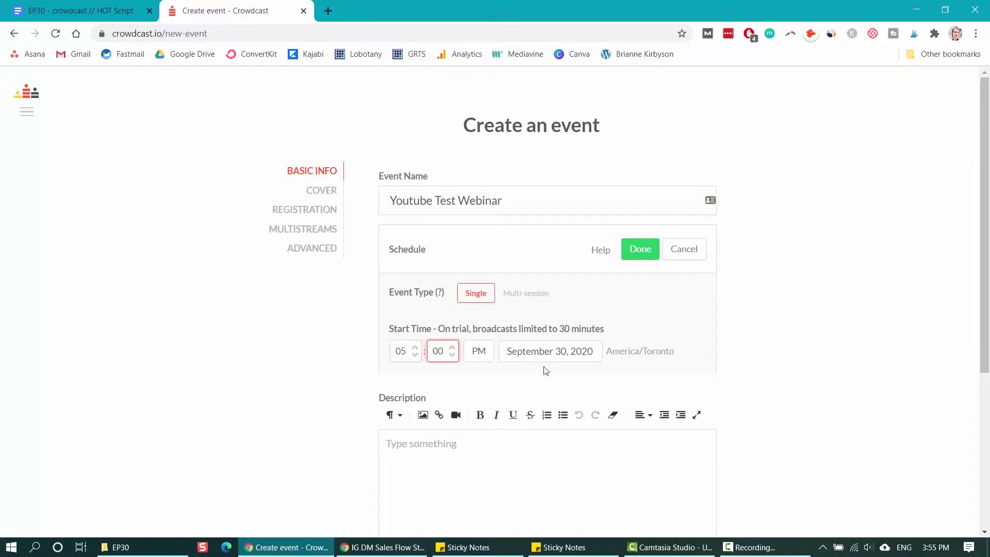
pyautogui.click(546, 351)
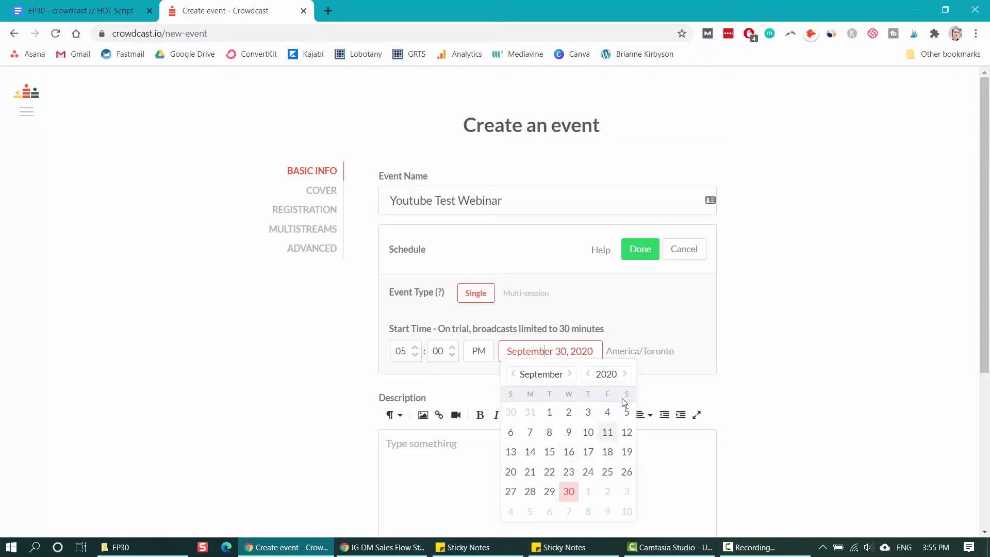
pyautogui.click(569, 373)
pyautogui.click(568, 432)
pyautogui.scroll(-2, 701, 350)
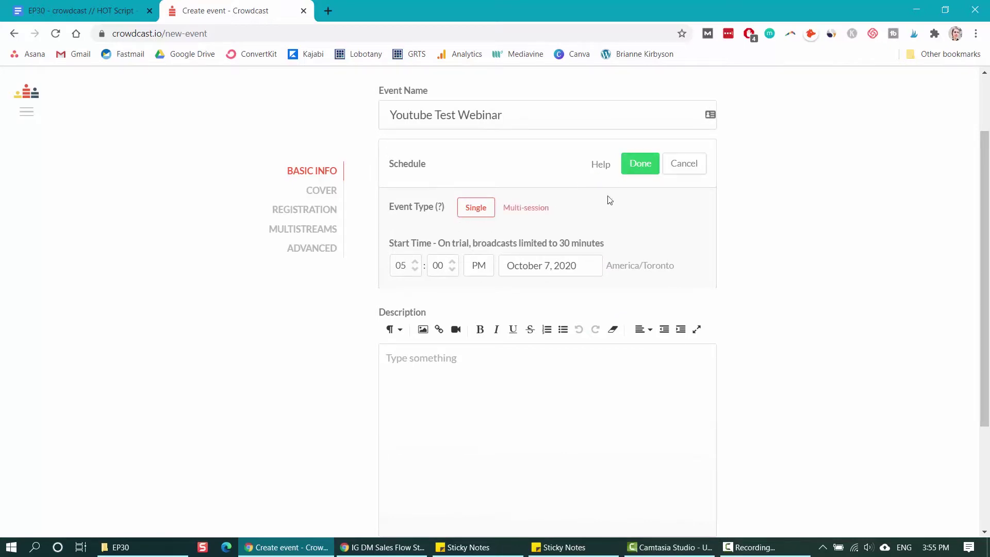
pyautogui.click(644, 165)
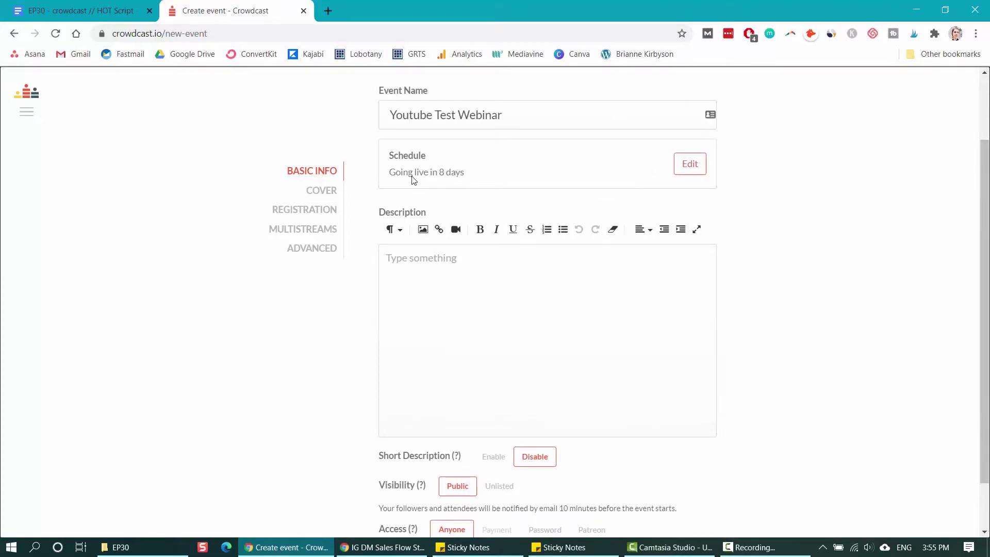
# - Paste bold bullets Who it's for, What they'll learn, What problems it solves into Description
pyautogui.click(425, 261)
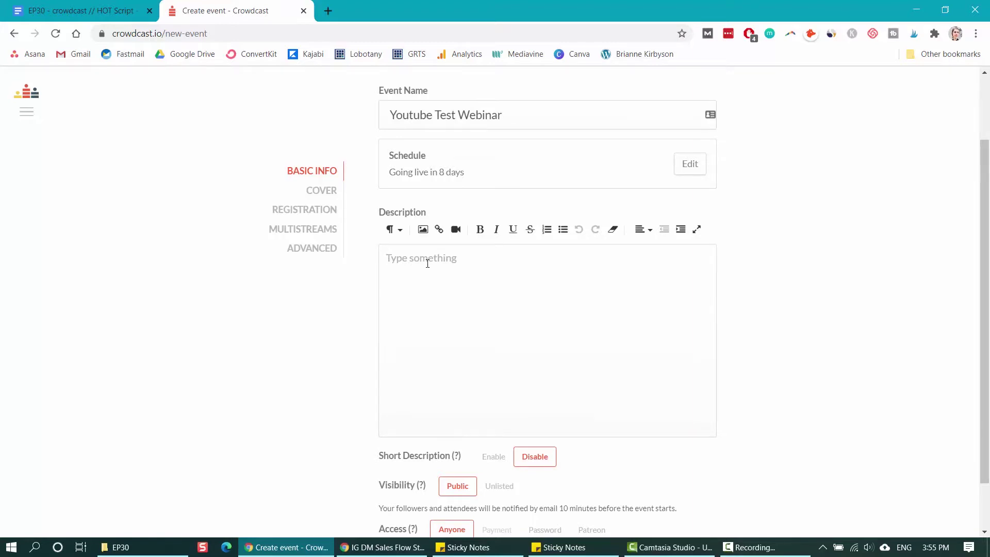
pyautogui.write('Who it’s for What they’ll learn What problems it solves')
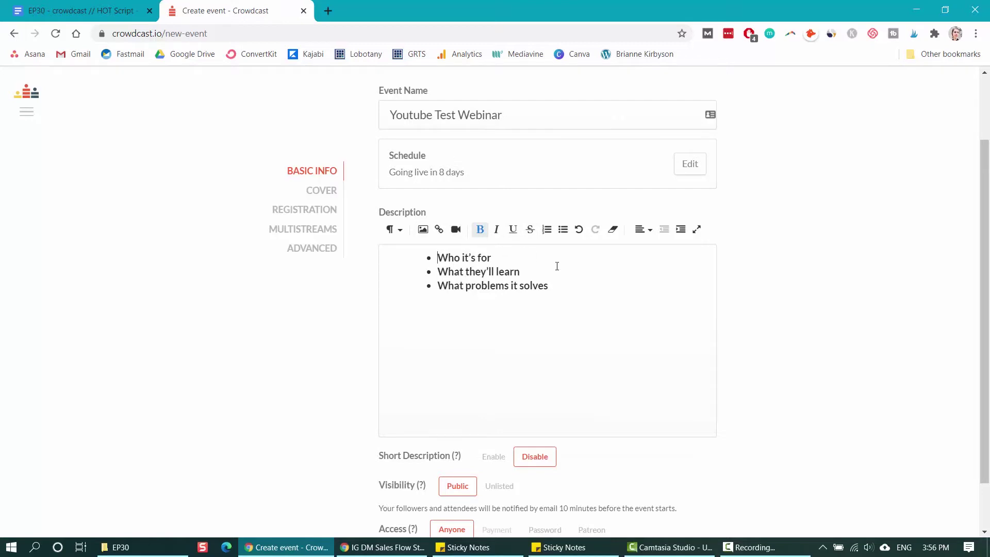
# - Look over the Visibility and Access options, then move to the Cover section
pyautogui.scroll(-2, 752, 323)
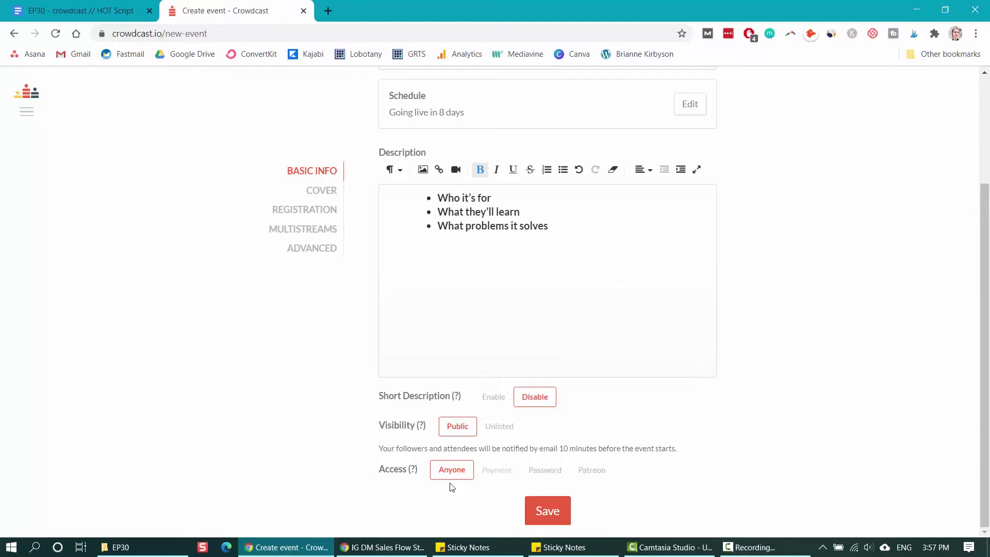
pyautogui.moveTo(499, 474)
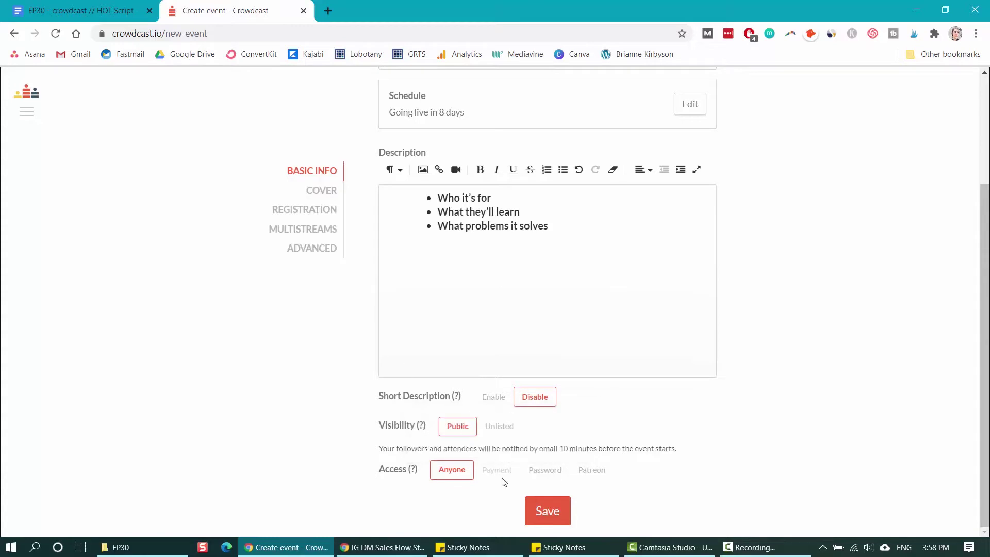
pyautogui.click(27, 112)
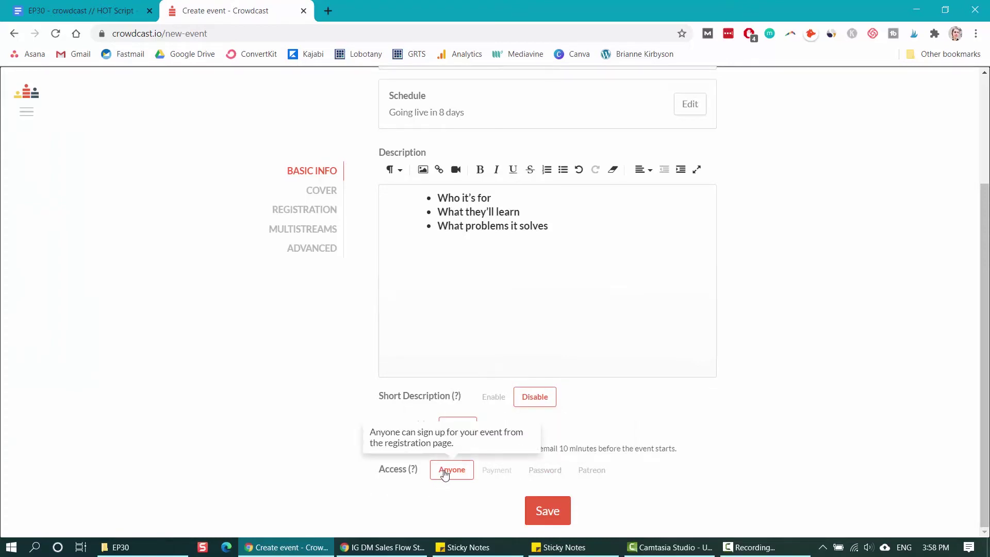
pyautogui.click(320, 190)
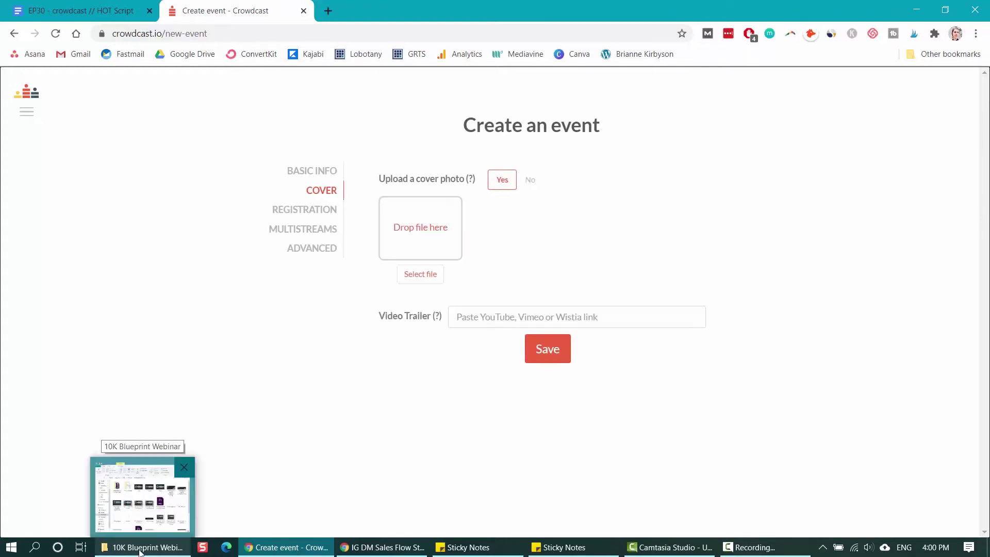
# - Drag the 10K Instagram Blueprint Webinar PNG from File Explorer in as the event cover
pyautogui.click(146, 495)
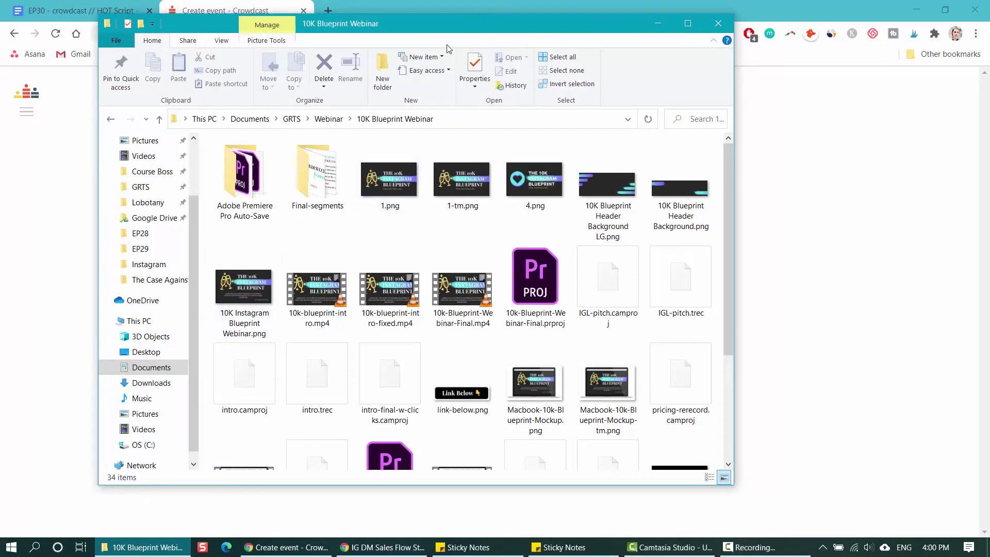
pyautogui.moveTo(397, 25); pyautogui.dragTo(724, 42)
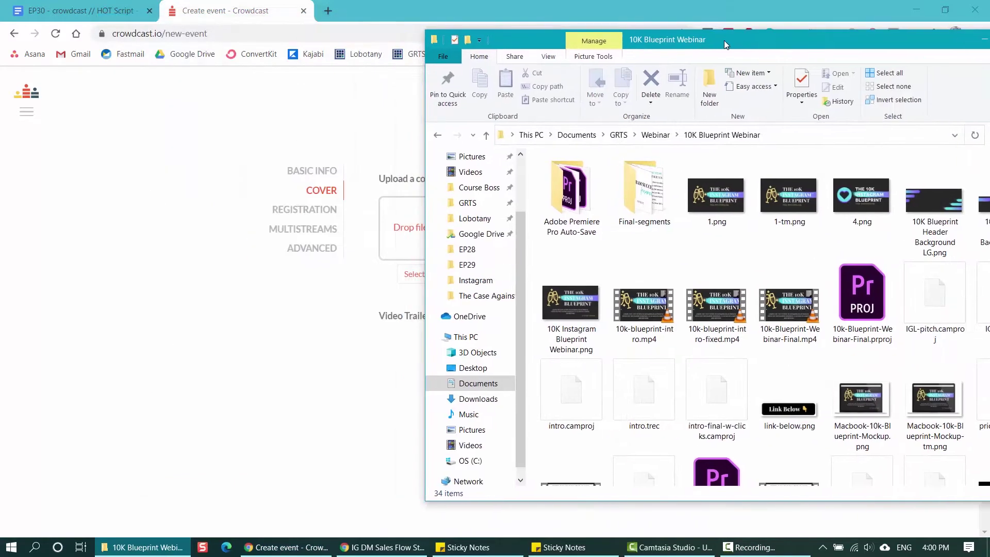
pyautogui.moveTo(571, 309); pyautogui.dragTo(401, 231)
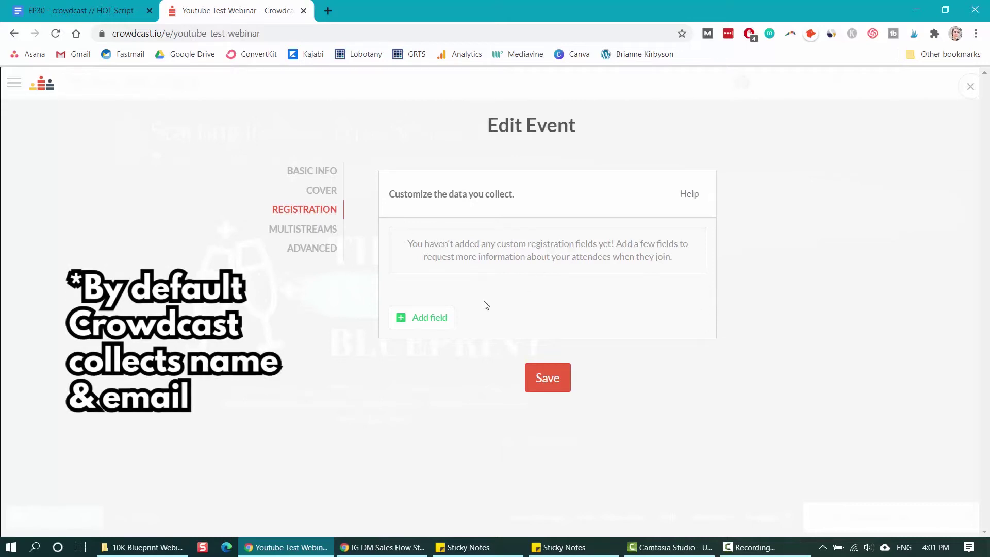
# - Check the addable registration field types, then view Multistreams and Advanced settings
pyautogui.click(430, 317)
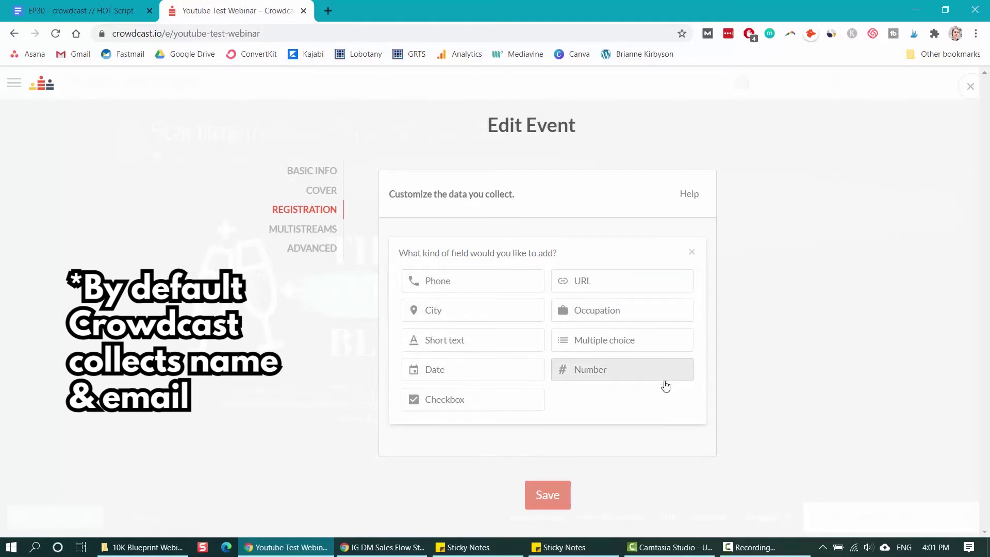
pyautogui.click(301, 235)
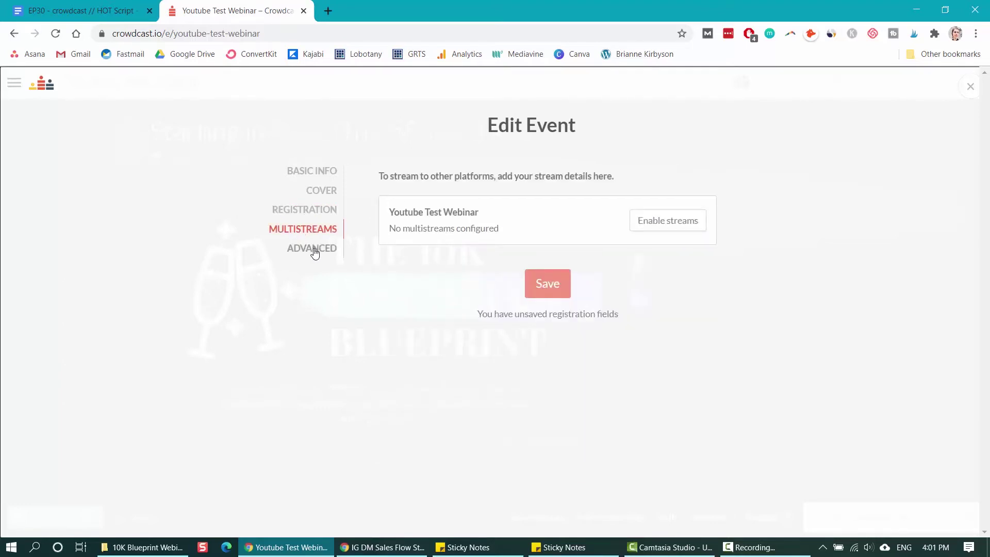
pyautogui.click(315, 251)
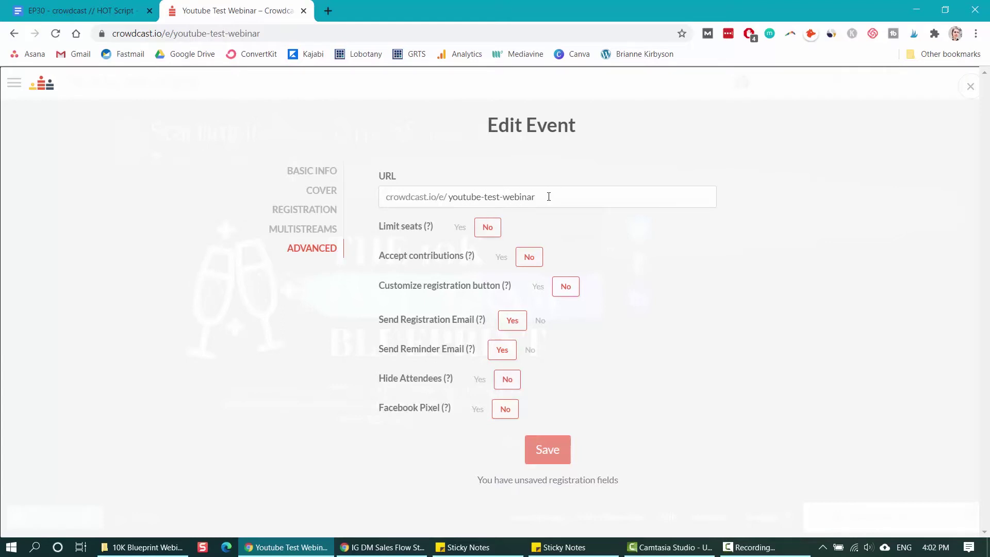
# - Leave Limit seats at No and set the registration button text to 'Attend the Webinar'
pyautogui.click(458, 227)
pyautogui.click(487, 227)
pyautogui.click(538, 287)
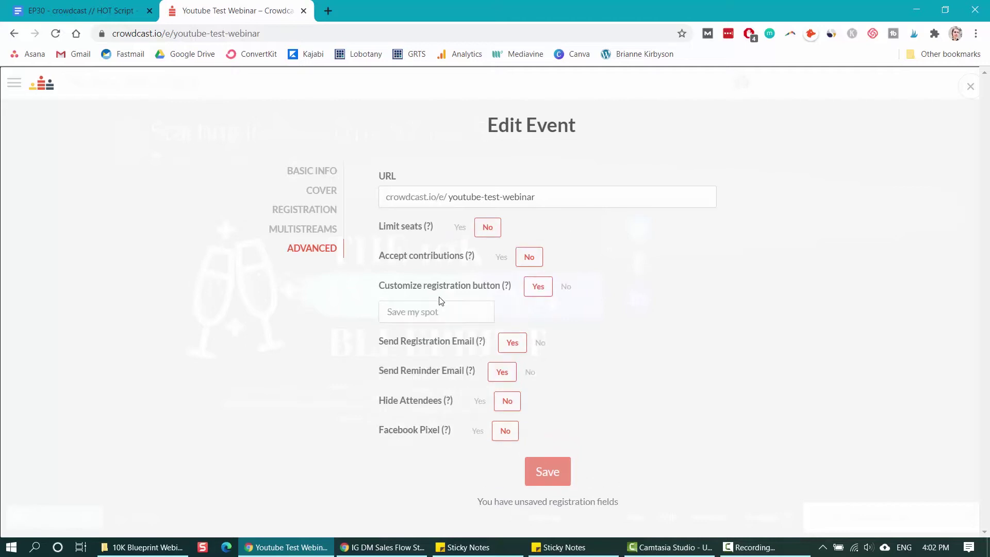
pyautogui.moveTo(444, 295)
pyautogui.click(452, 315)
pyautogui.write('Attend the Webinar')
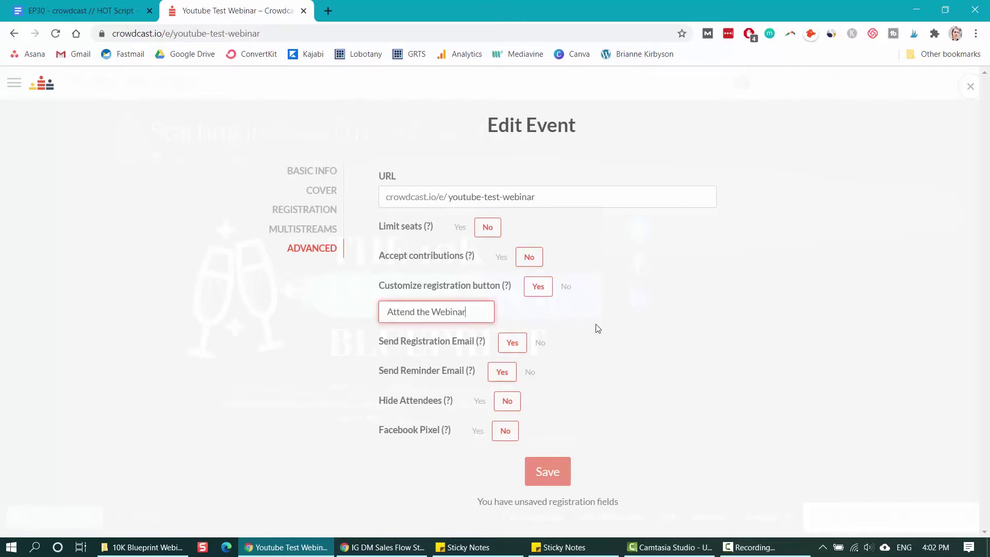
pyautogui.moveTo(479, 347)
pyautogui.moveTo(406, 410)
# - Save the advanced settings, then read through the Registration Confirmation email template in Settings
pyautogui.press('Return')
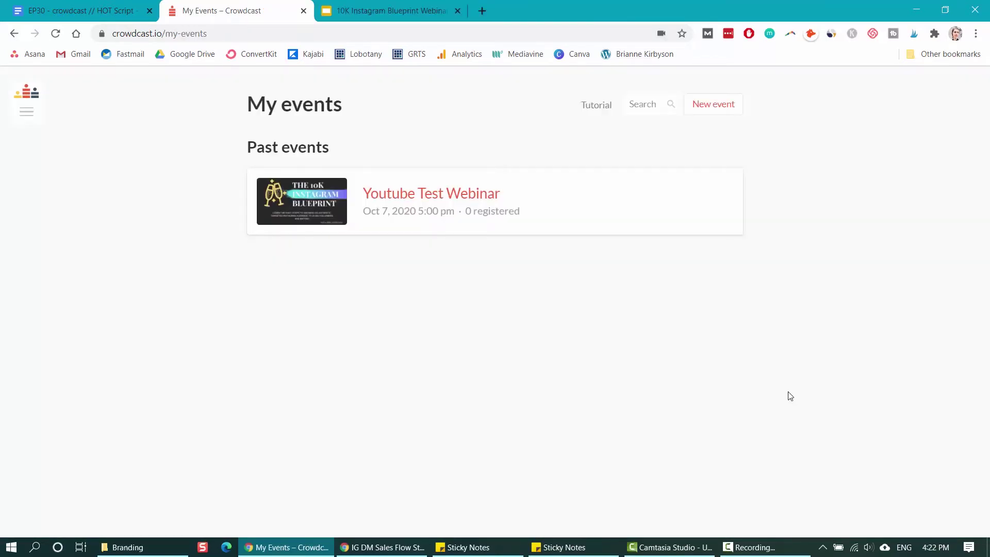
pyautogui.moveTo(39, 144)
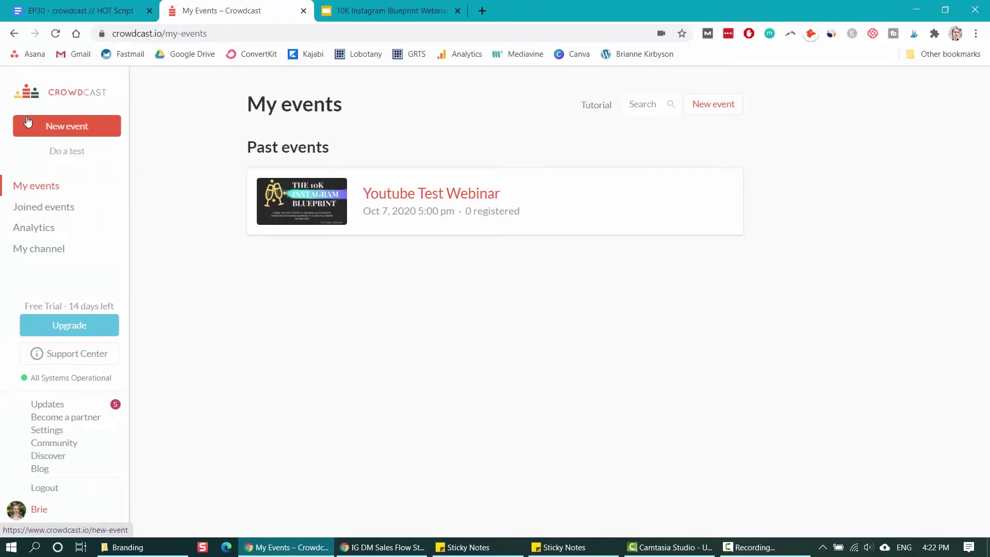
pyautogui.click(43, 434)
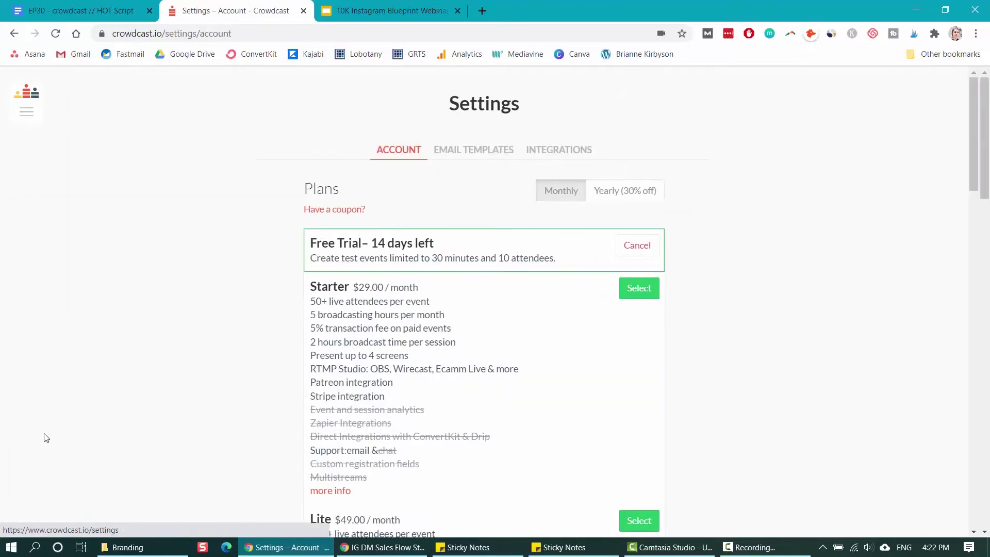
pyautogui.click(484, 152)
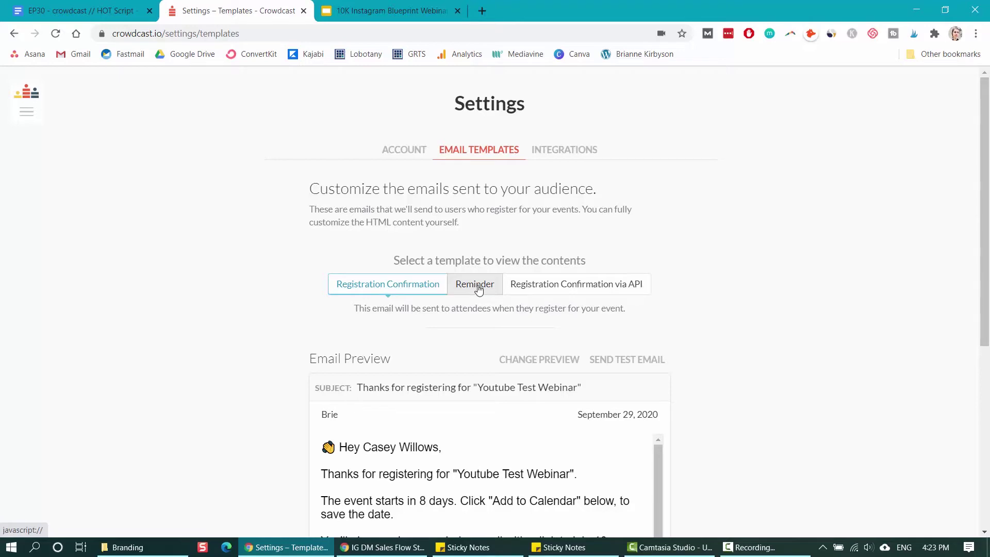
pyautogui.scroll(-3, 670, 298)
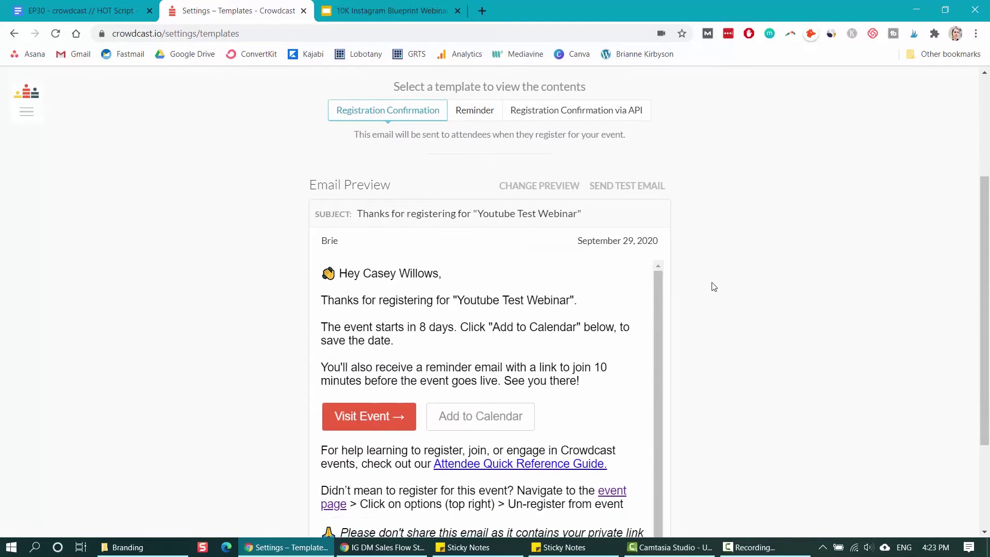
pyautogui.scroll(-2, 432, 256)
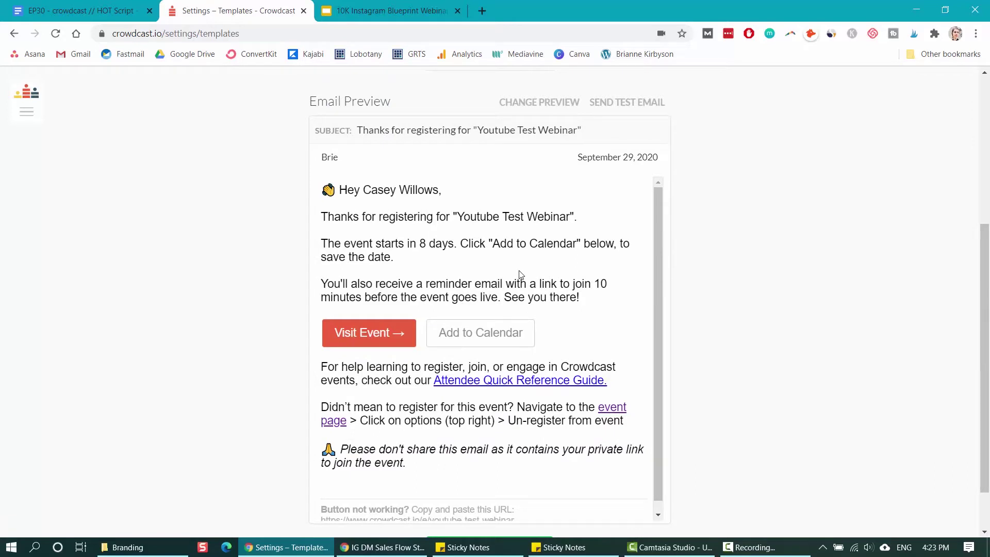
pyautogui.scroll(-1, 559, 308)
pyautogui.scroll(-1, 557, 422)
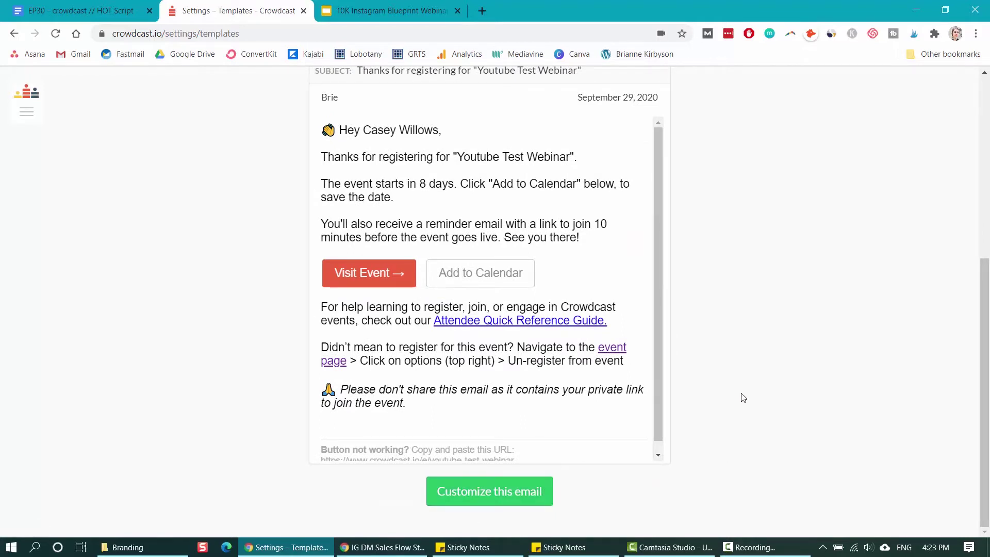
pyautogui.scroll(5, 742, 397)
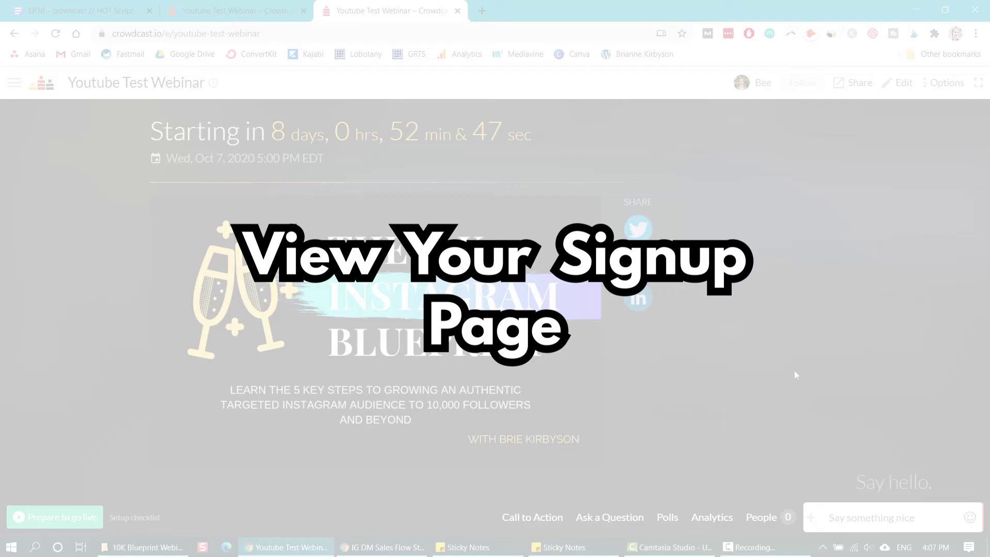
# - Preview the registration page from Options, then return via Attend the Webinar
pyautogui.click(943, 84)
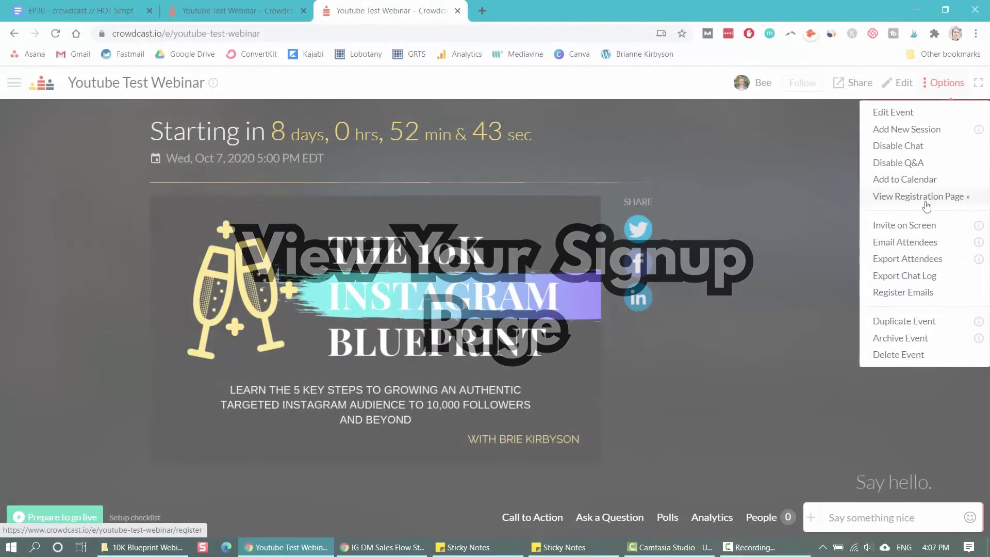
pyautogui.click(931, 196)
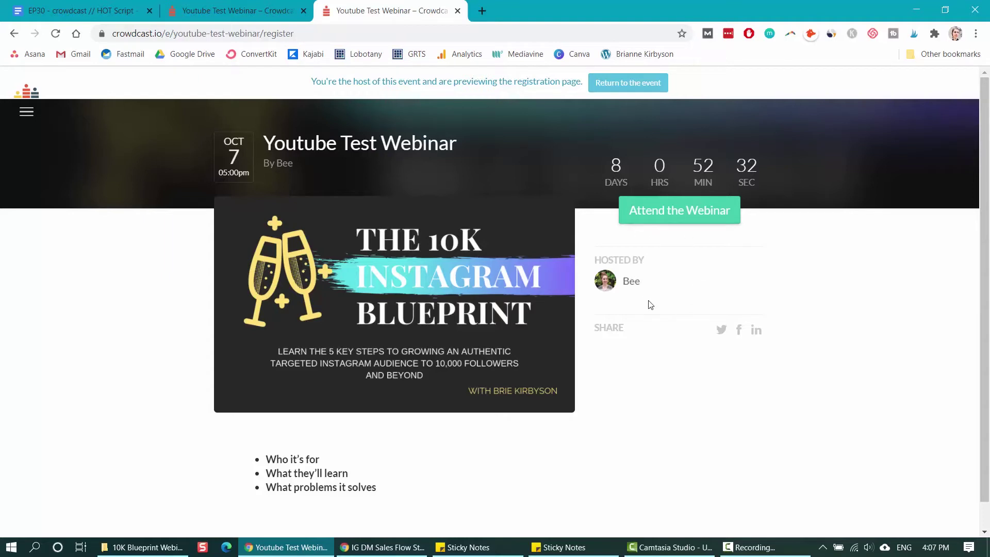
pyautogui.click(693, 216)
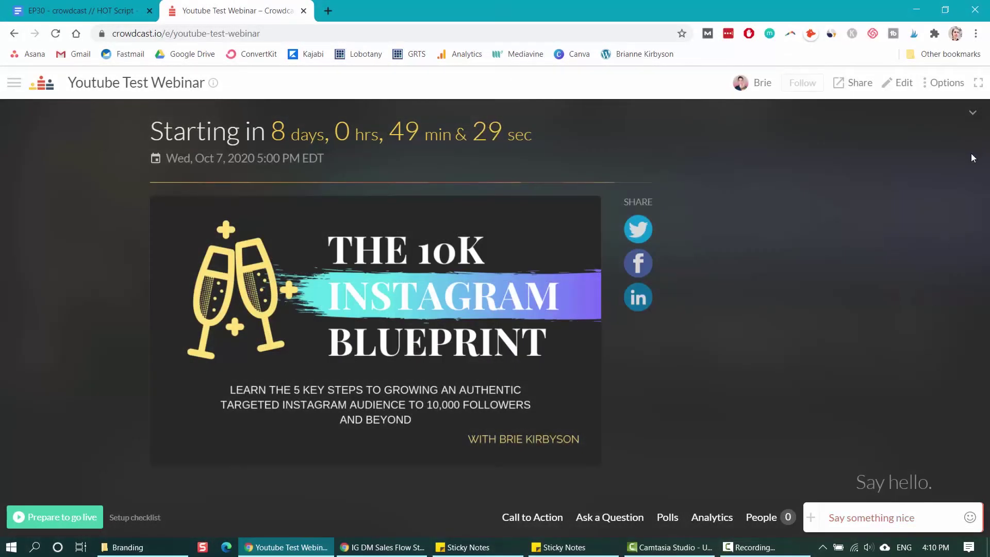
# - Post 'Hello!' in the event chat
pyautogui.click(856, 519)
pyautogui.write('He')
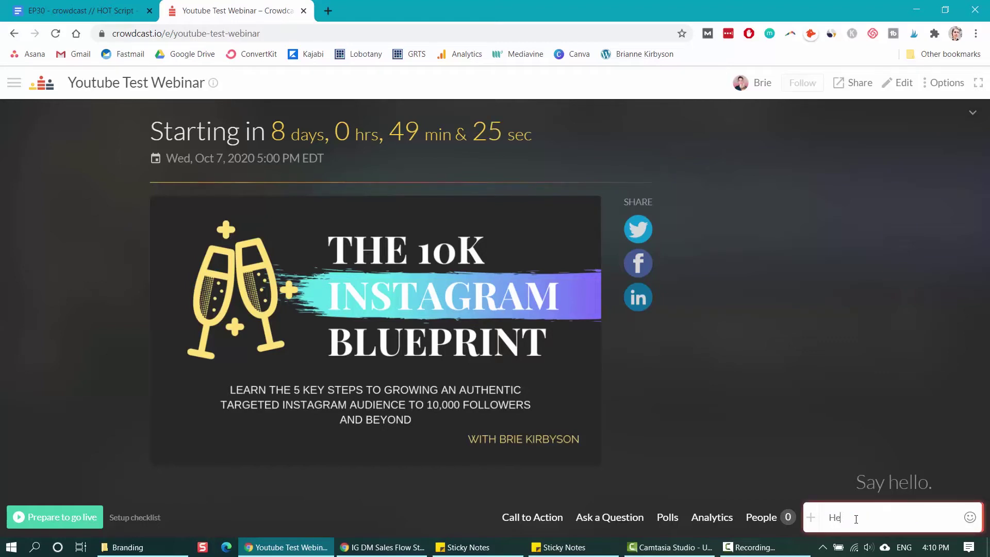
pyautogui.write('llo!')
pyautogui.press('Return')
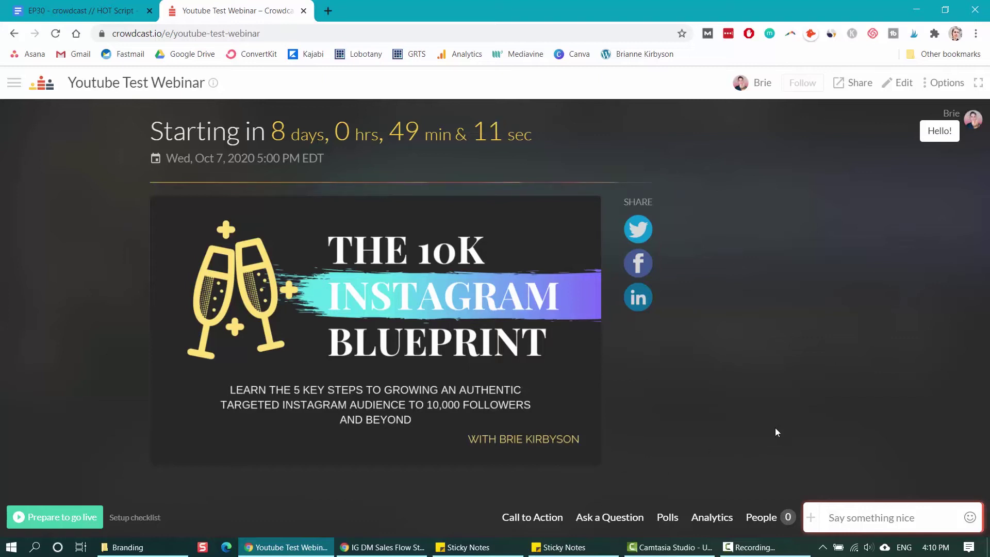
pyautogui.click(531, 518)
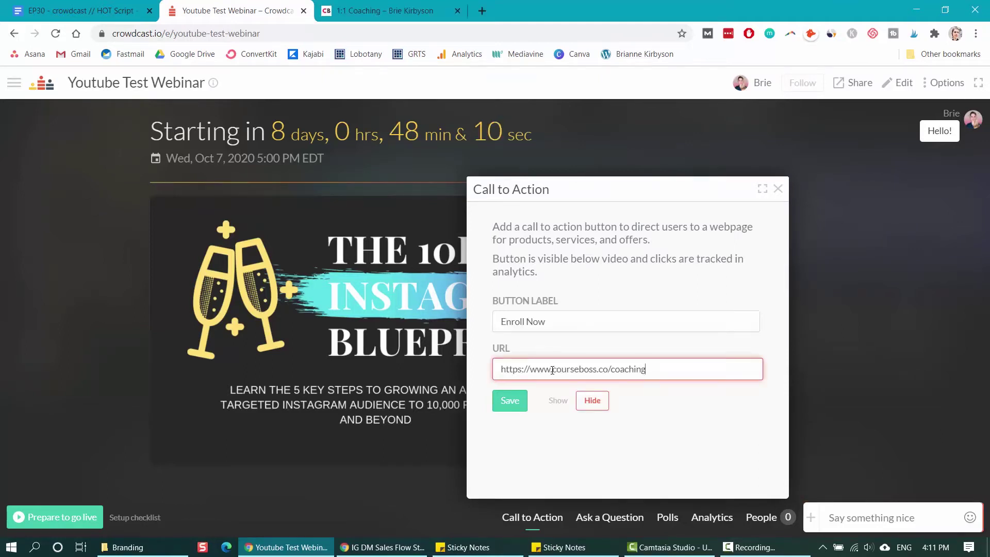
pyautogui.click(515, 410)
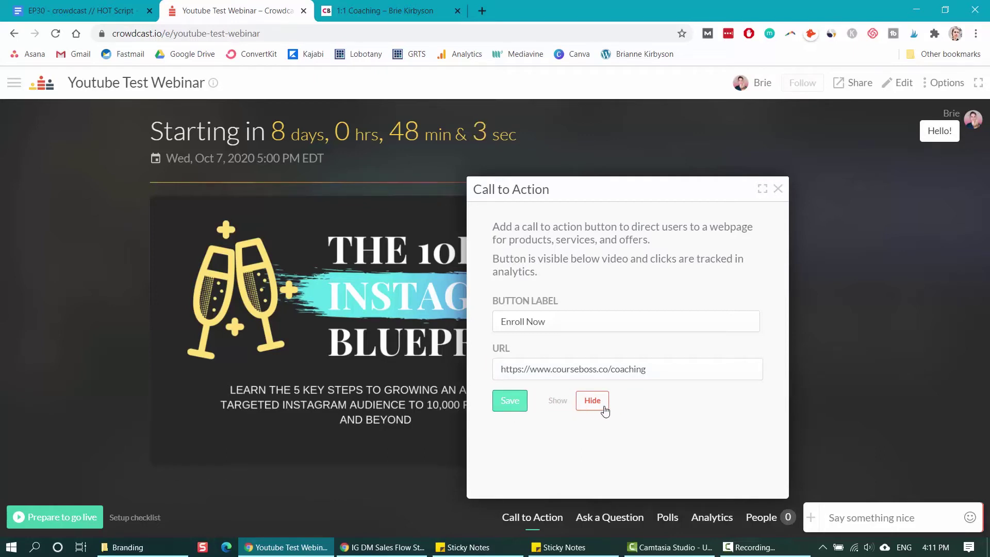
pyautogui.click(558, 402)
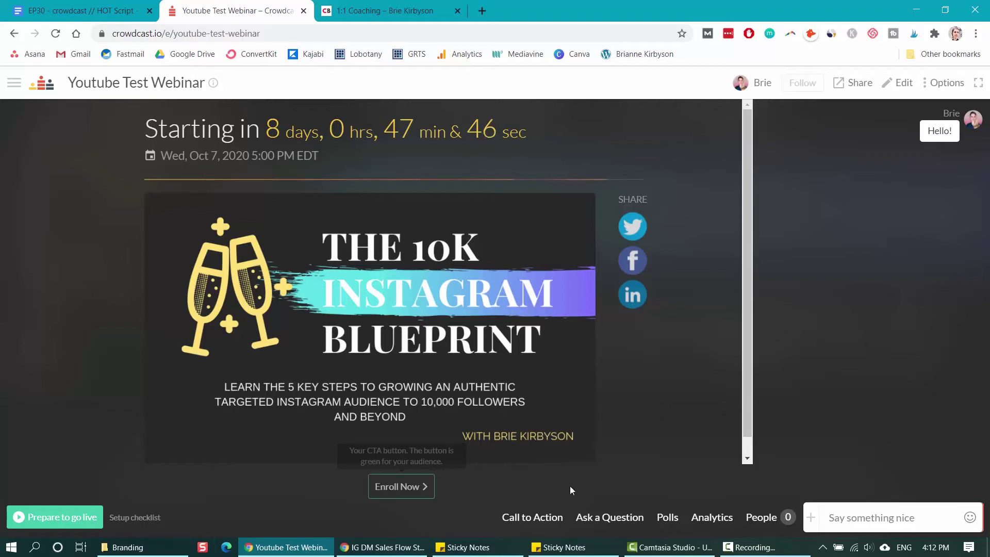
# - Look through the audience questions and polls panels, starting a new poll, then close them
pyautogui.click(596, 519)
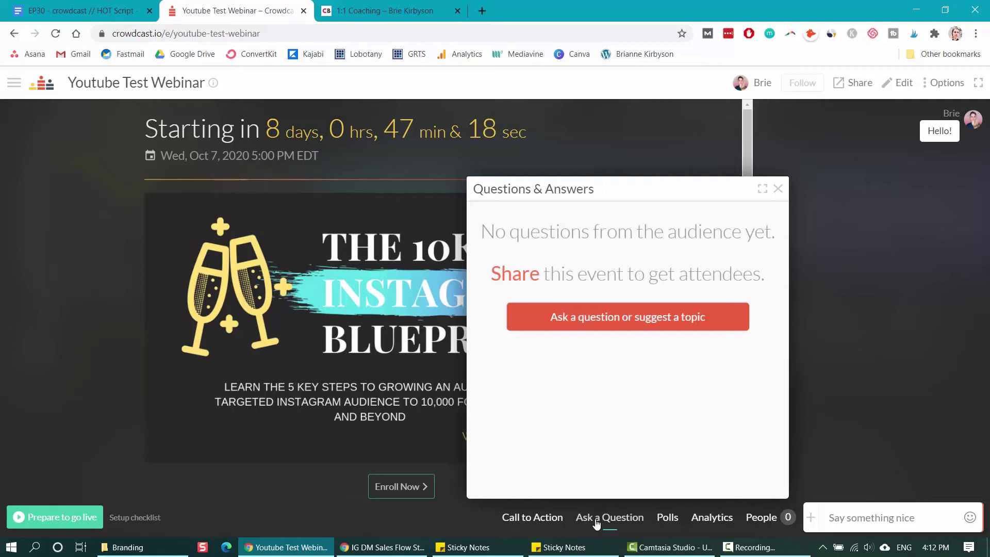
pyautogui.click(667, 518)
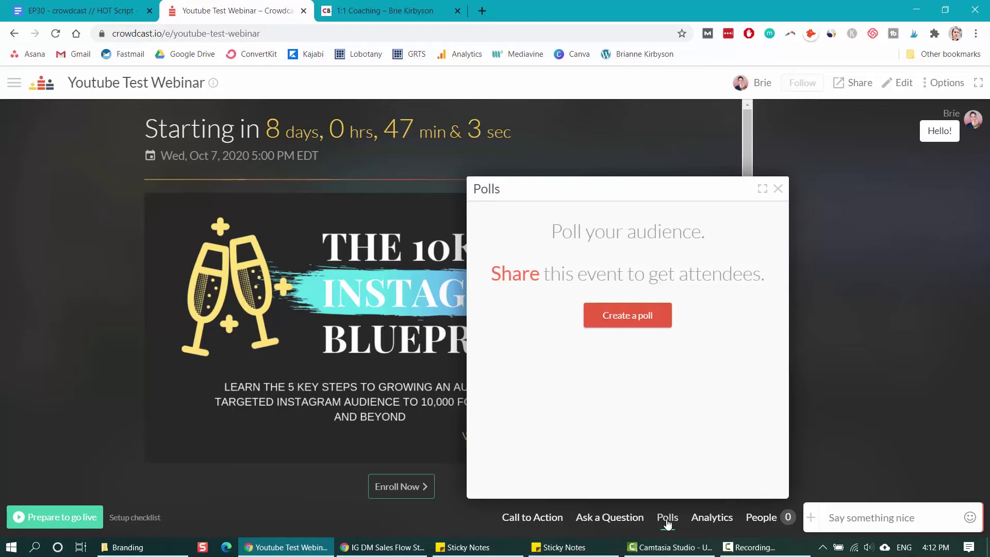
pyautogui.click(627, 315)
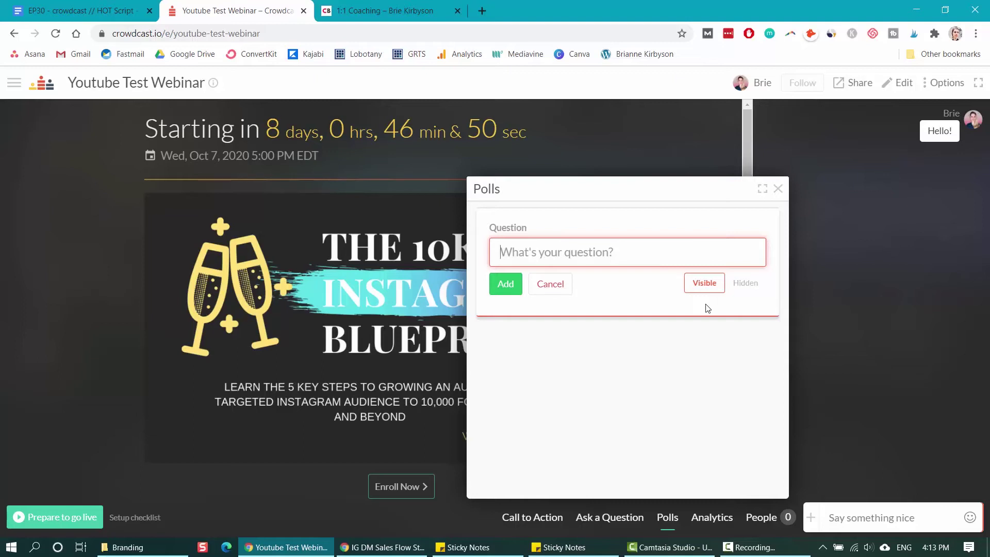
pyautogui.click(777, 189)
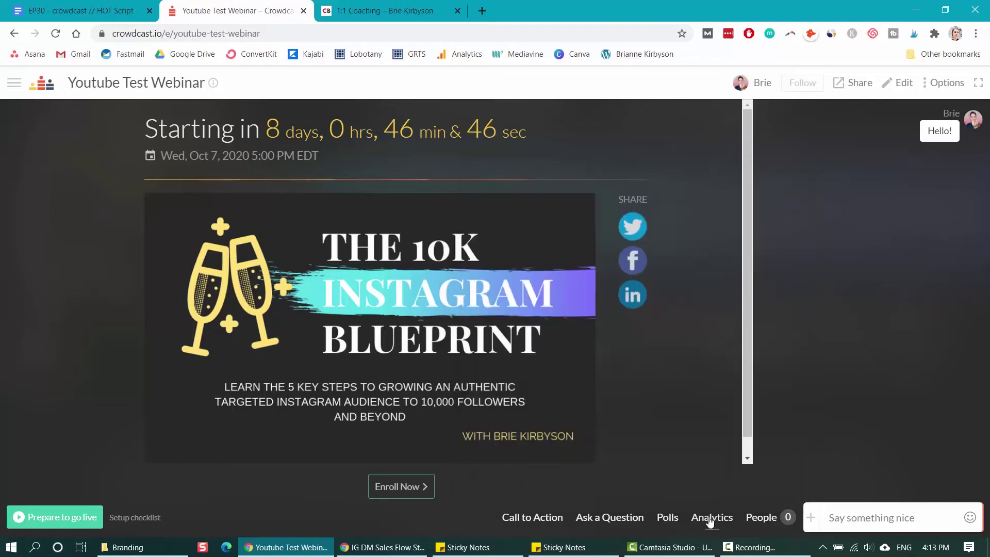
# - Review the event analytics report and the attendee list, closing each afterwards
pyautogui.click(711, 517)
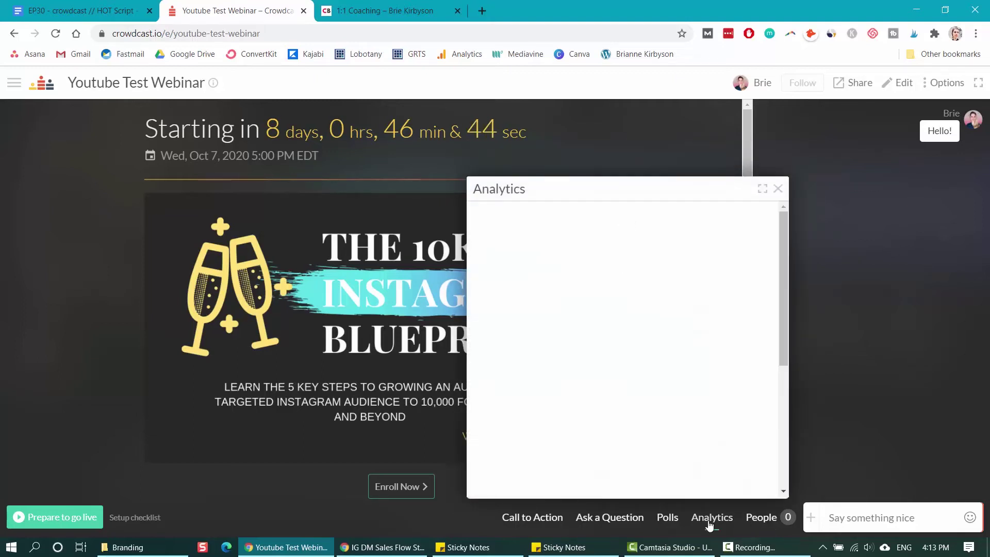
pyautogui.scroll(-5, 695, 342)
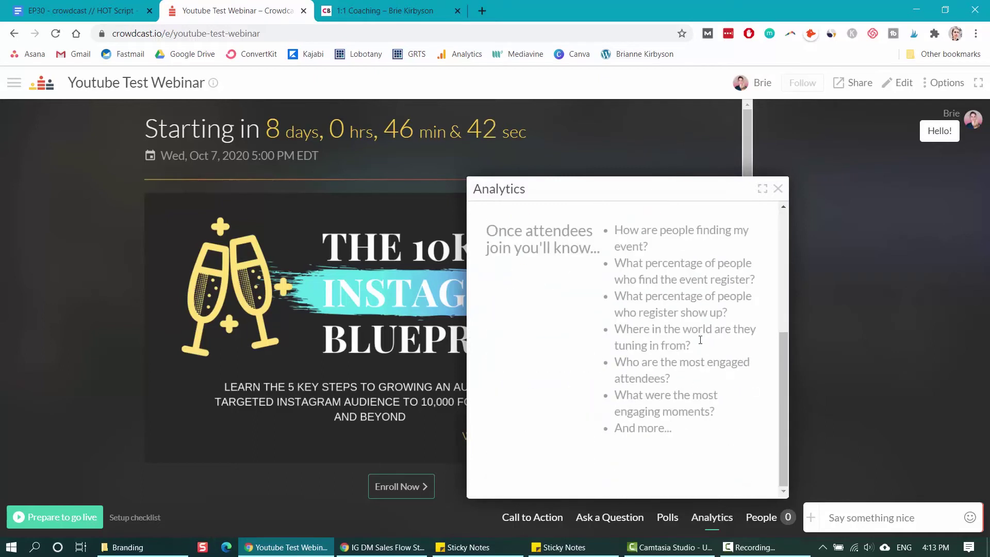
pyautogui.scroll(5, 700, 340)
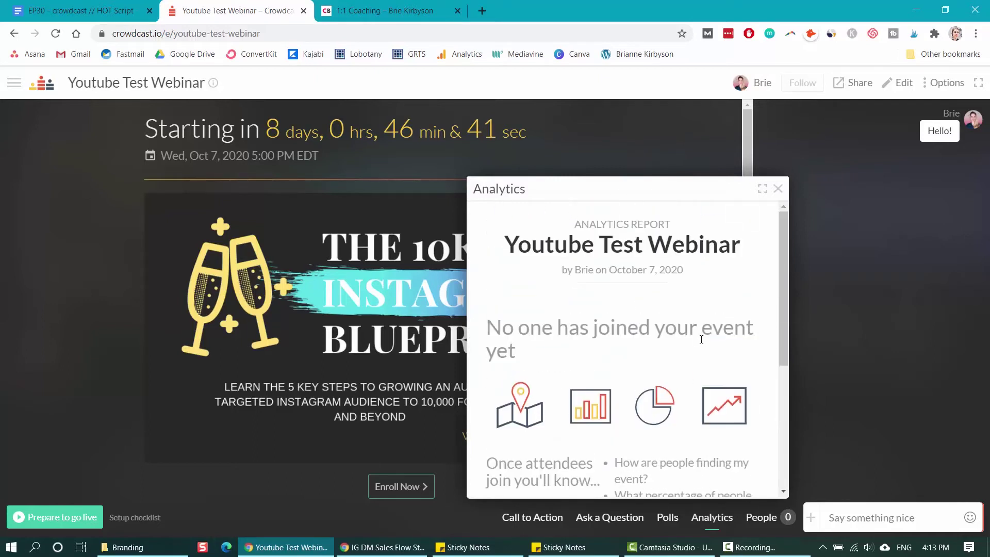
pyautogui.click(777, 190)
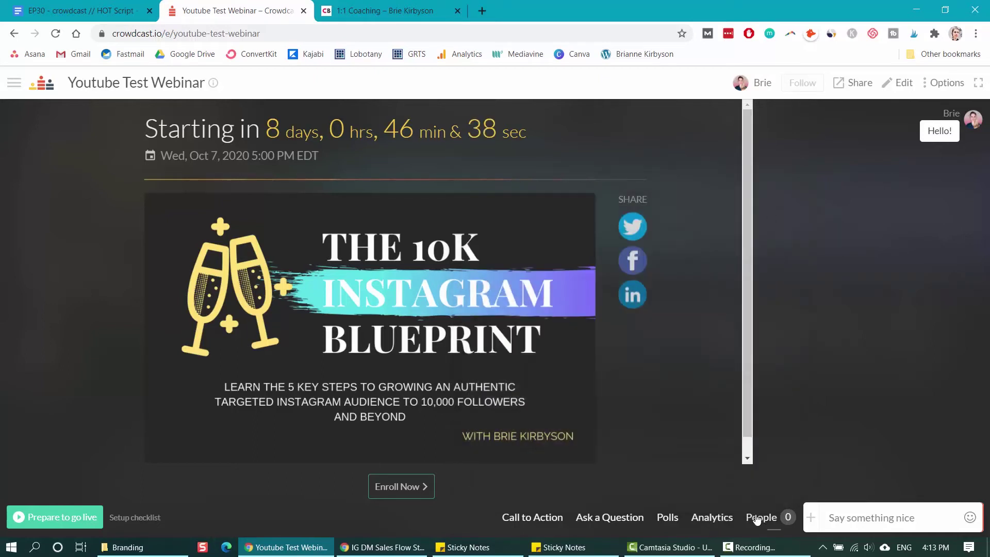
pyautogui.click(755, 516)
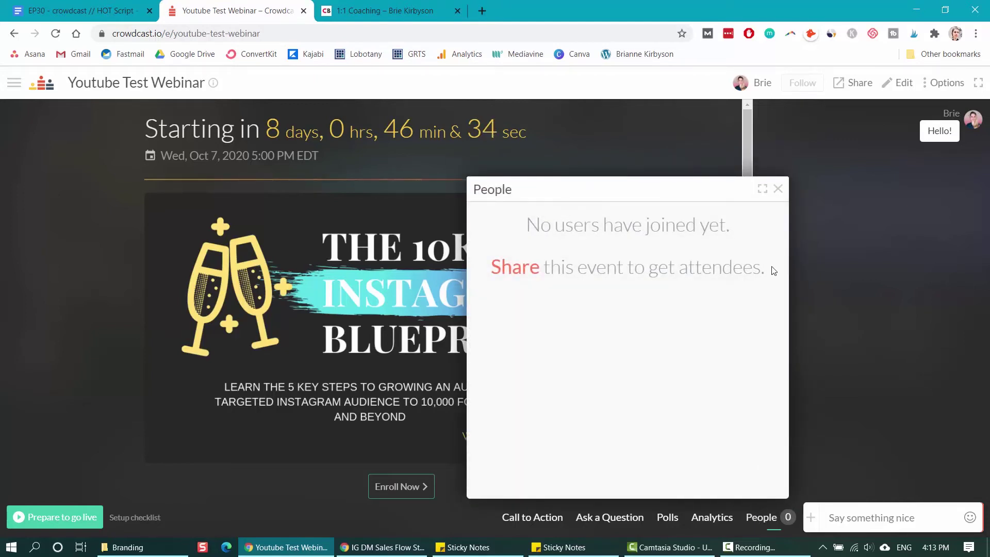
pyautogui.click(777, 189)
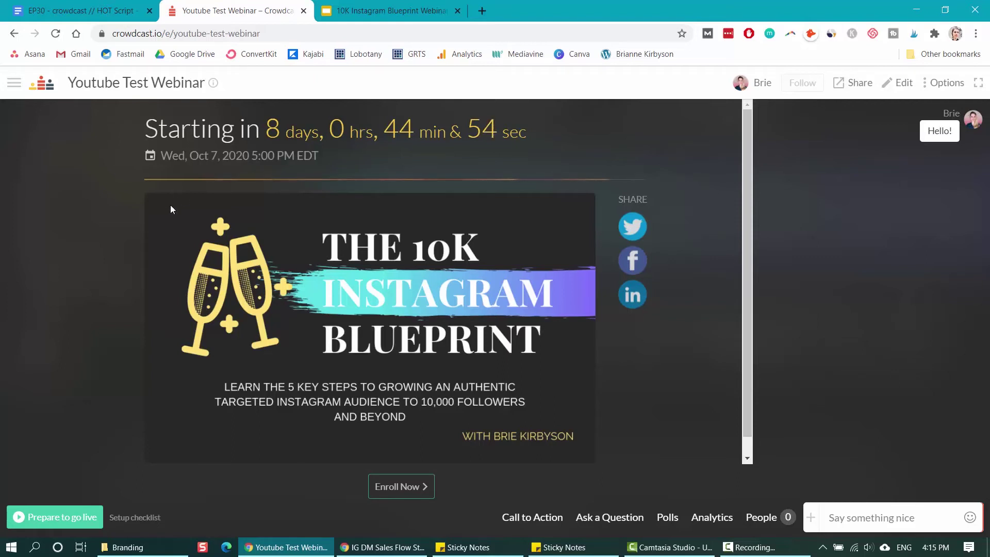
# - Enter the green room with the webcam, allowing camera access and keeping the Default microphone
pyautogui.click(78, 522)
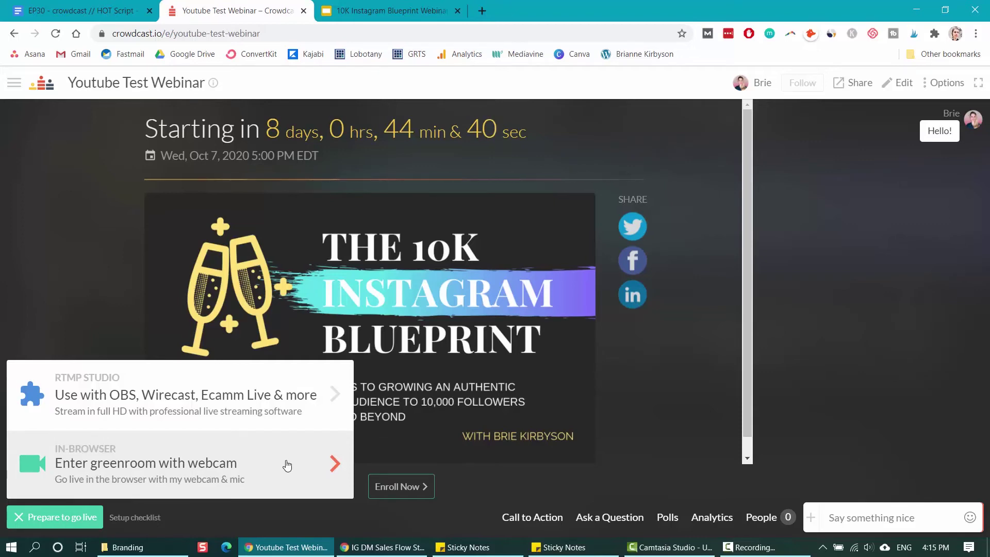
pyautogui.click(286, 465)
pyautogui.click(227, 132)
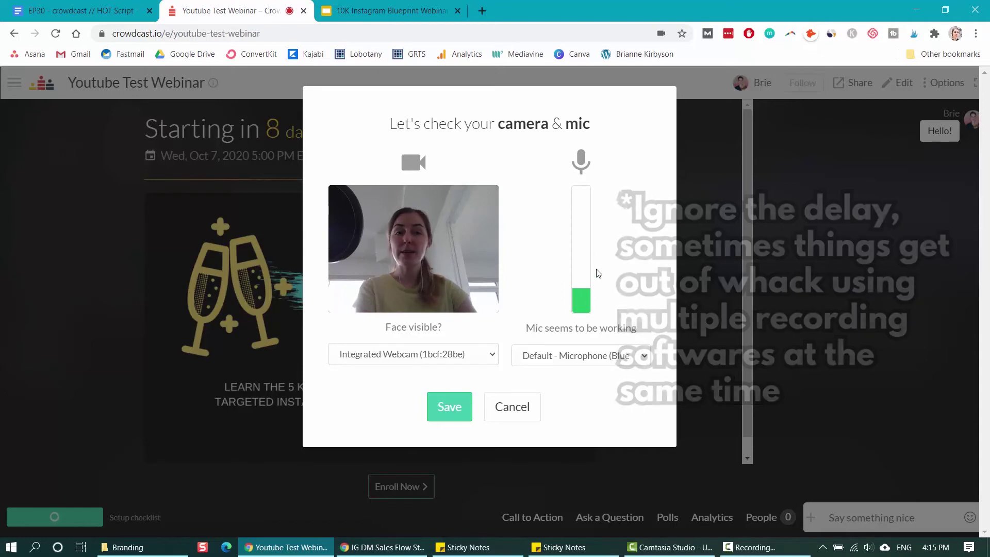
pyautogui.click(645, 357)
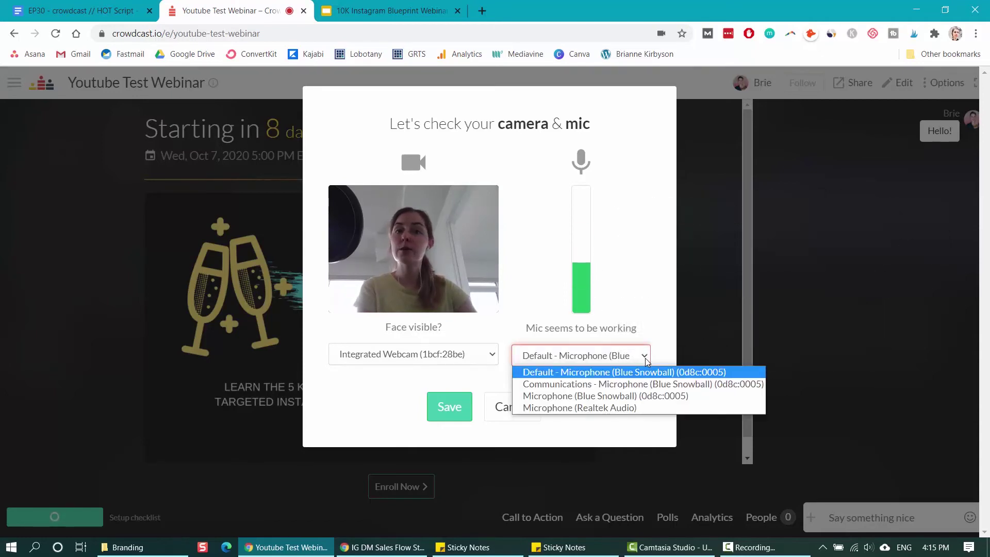
pyautogui.click(643, 356)
pyautogui.click(451, 407)
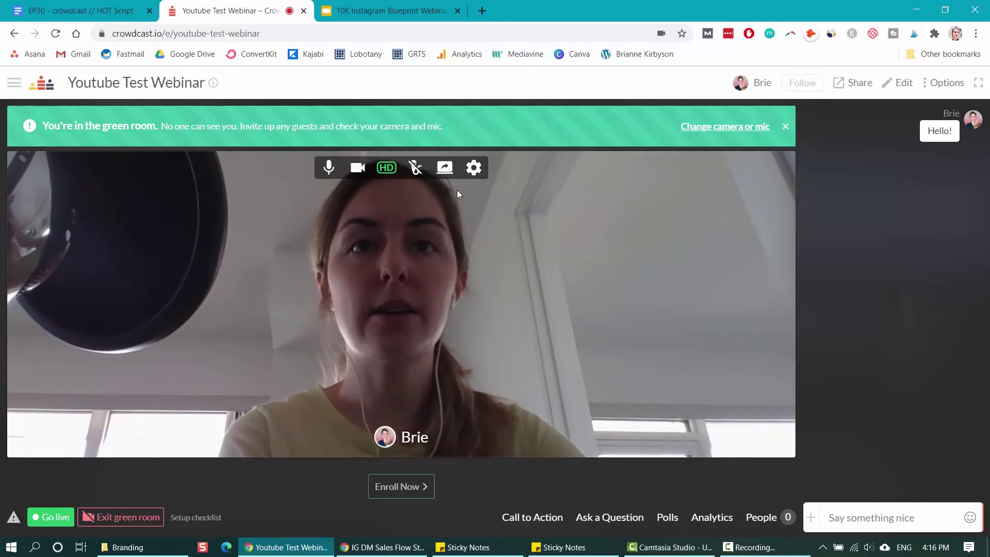
# - Mute the microphone, turn off the camera, and bring up the Share screen picker
pyautogui.click(328, 170)
pyautogui.click(360, 172)
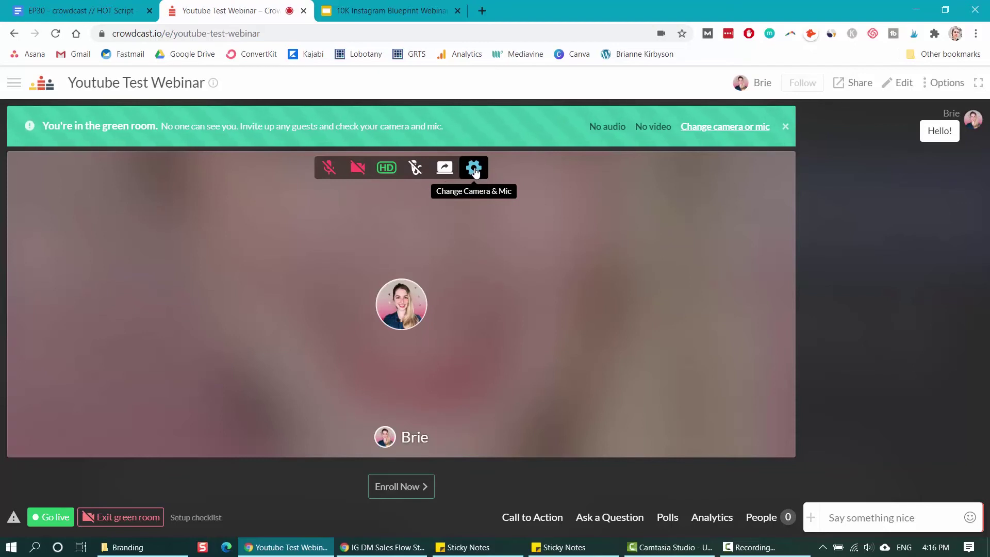
pyautogui.click(444, 170)
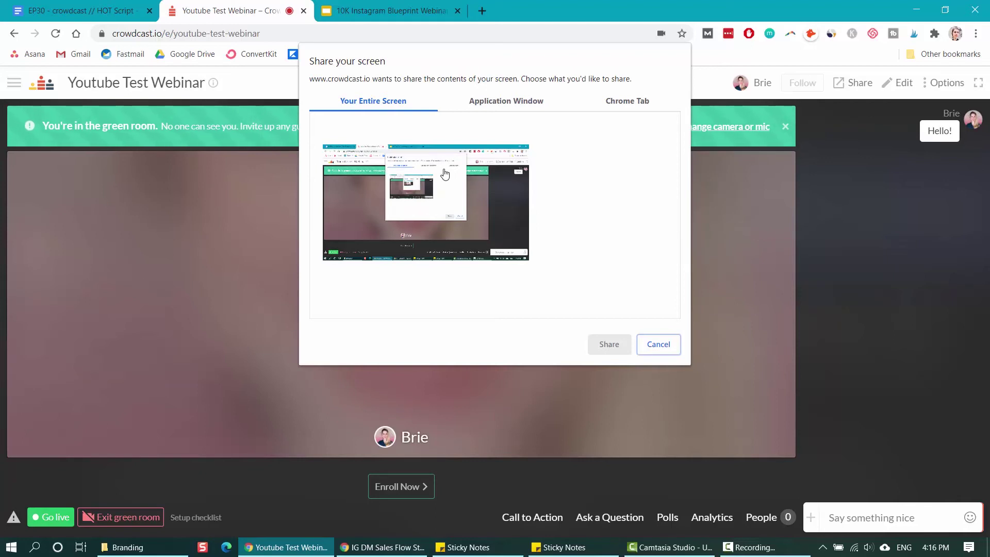
# - Share the 10K Instagram Blueprint slide deck Chrome tab into the green room
pyautogui.click(619, 108)
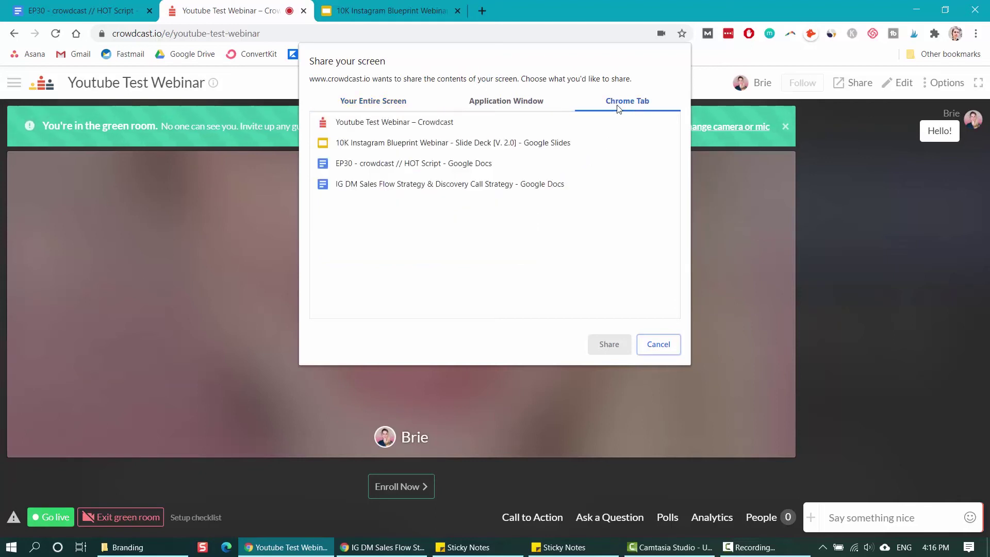
pyautogui.click(392, 149)
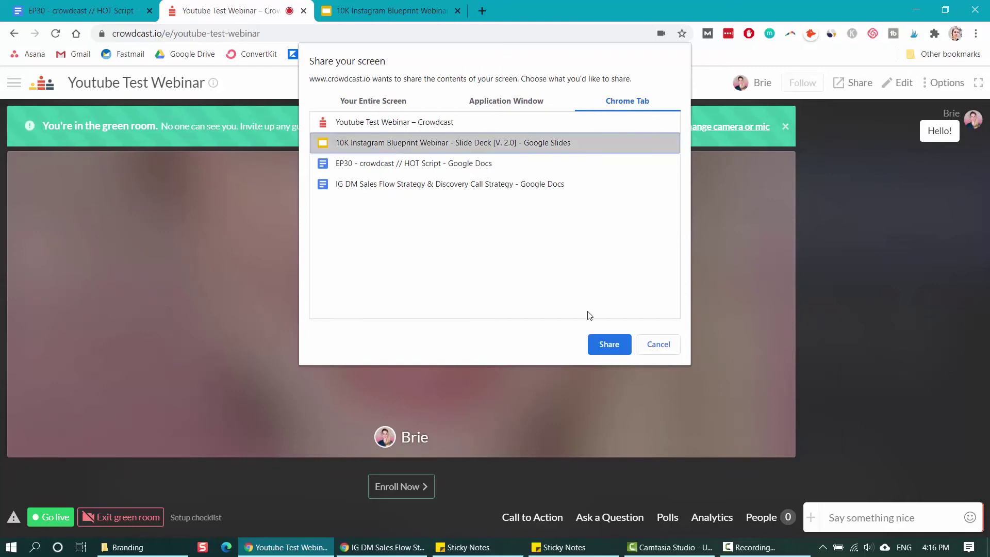
pyautogui.click(611, 345)
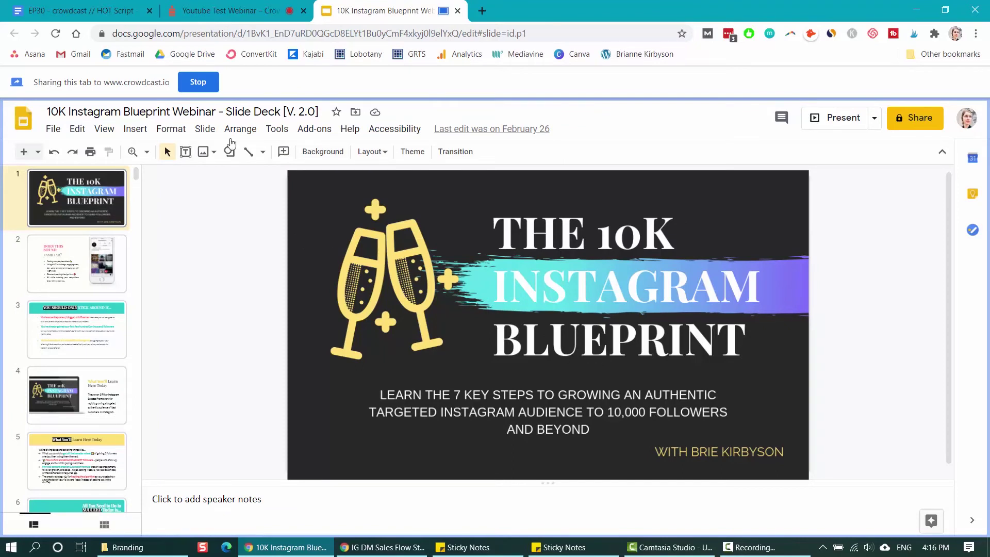
pyautogui.click(232, 10)
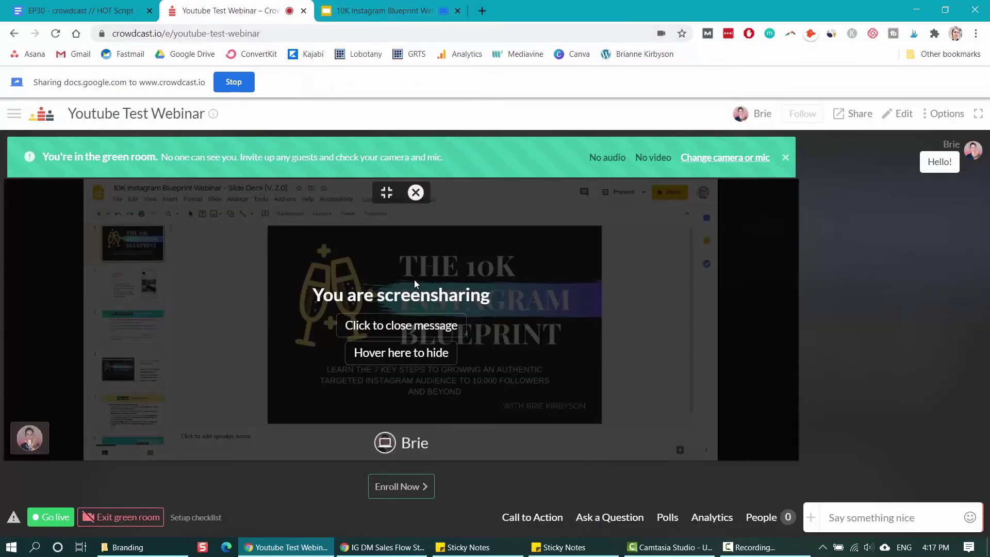
pyautogui.moveTo(424, 240)
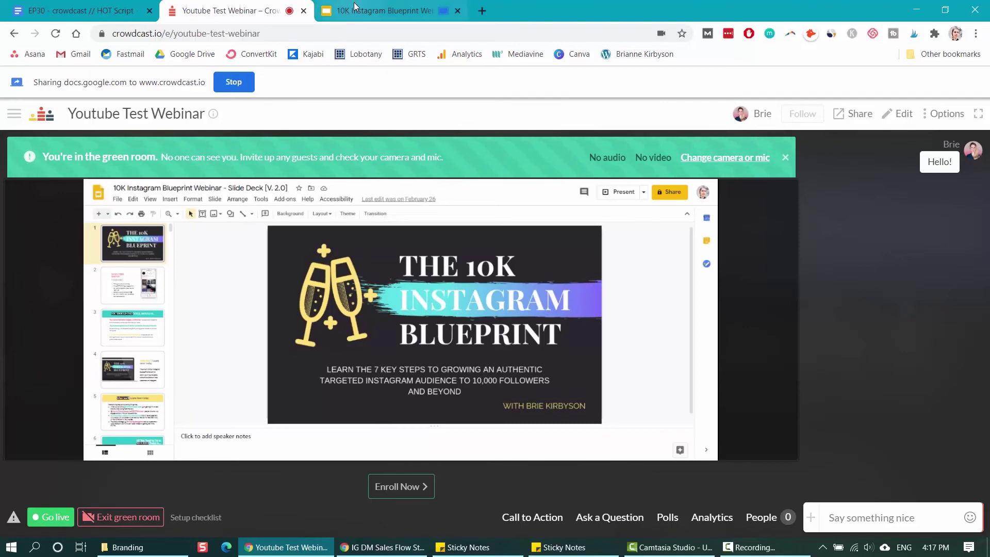
# - Advance the slide deck to slide 3 and check the share back in the webinar
pyautogui.click(344, 14)
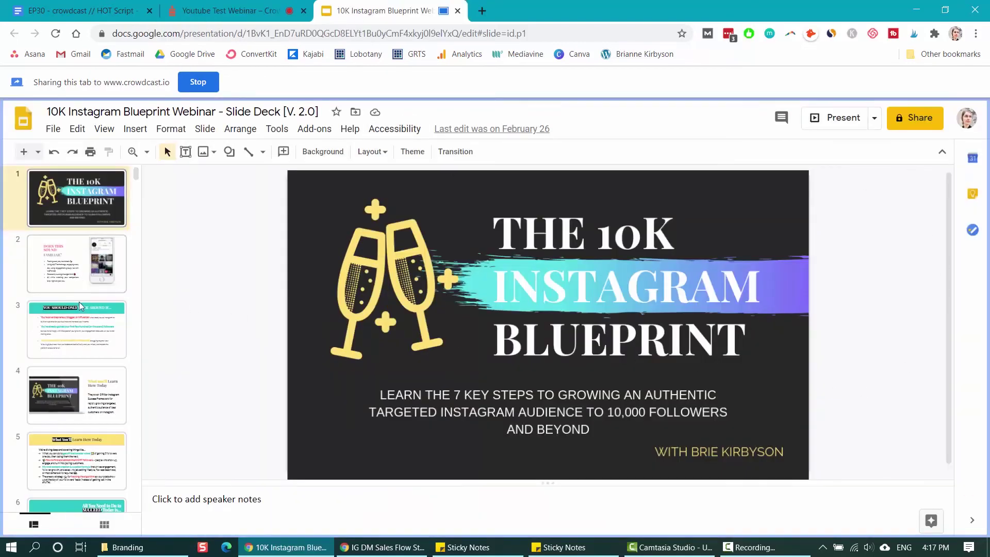
pyautogui.press('Down')
pyautogui.press('Down')
pyautogui.click(253, 14)
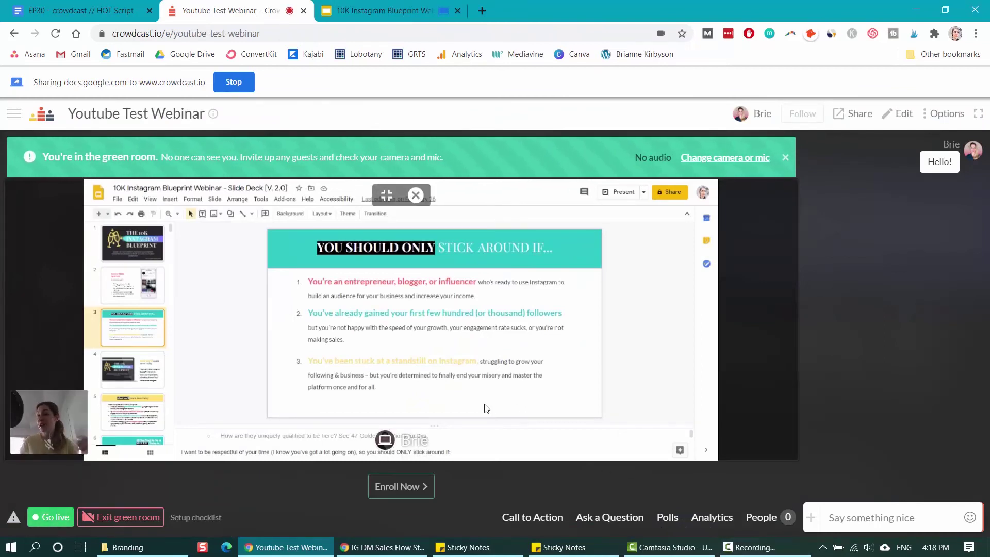
pyautogui.moveTo(21, 426)
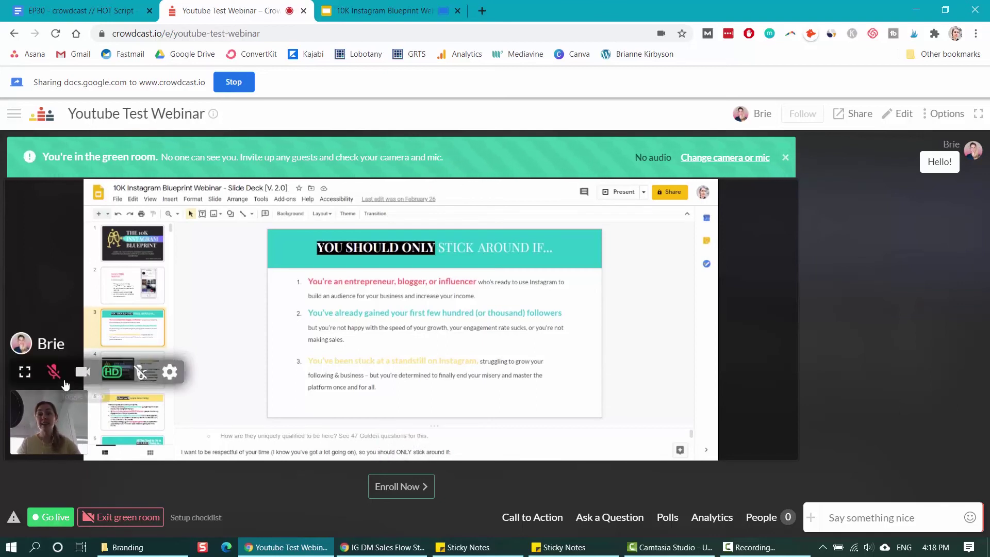
pyautogui.moveTo(293, 434)
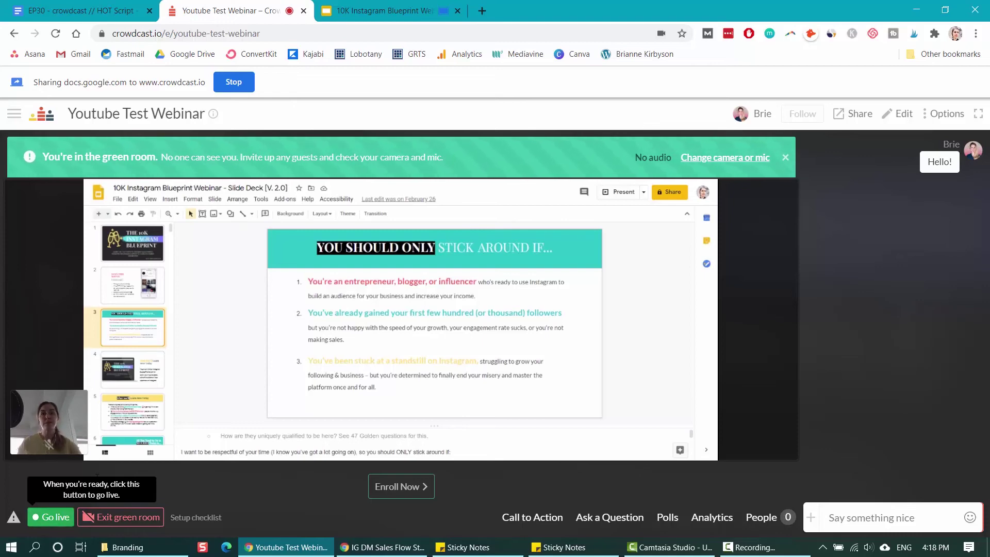
# - Go live with the shared slides, then end the broadcast and confirm stopping it
pyautogui.click(58, 519)
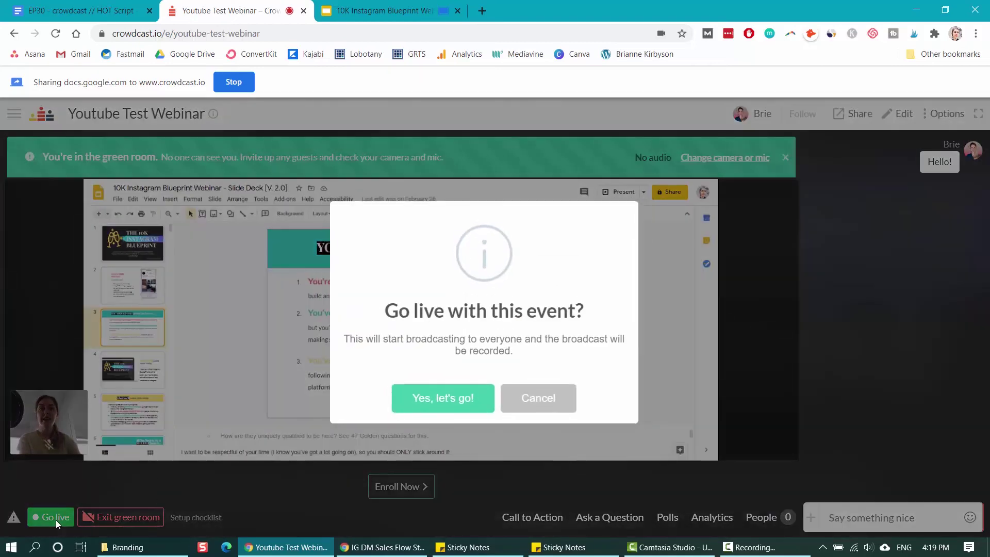
pyautogui.click(460, 402)
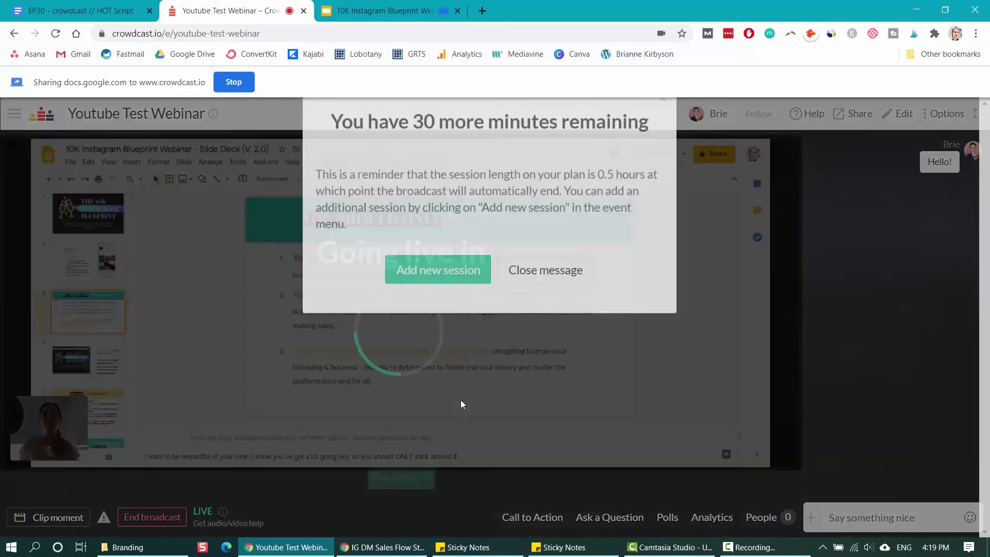
pyautogui.click(459, 400)
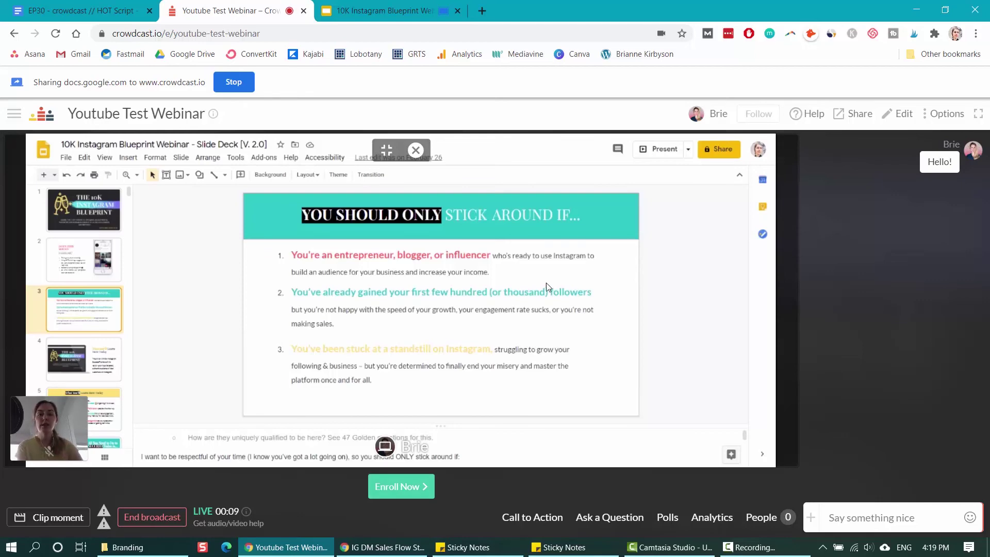
pyautogui.click(159, 521)
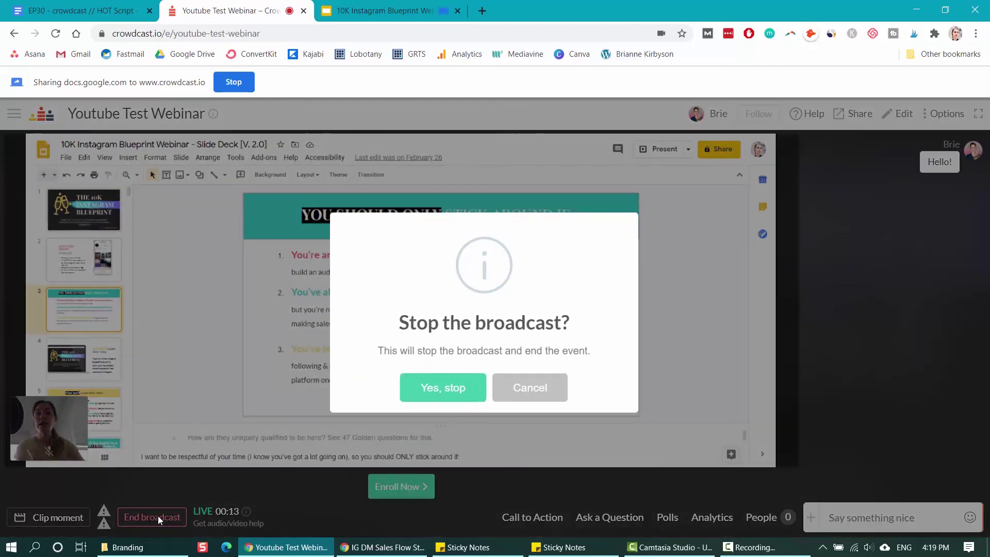
pyautogui.click(426, 397)
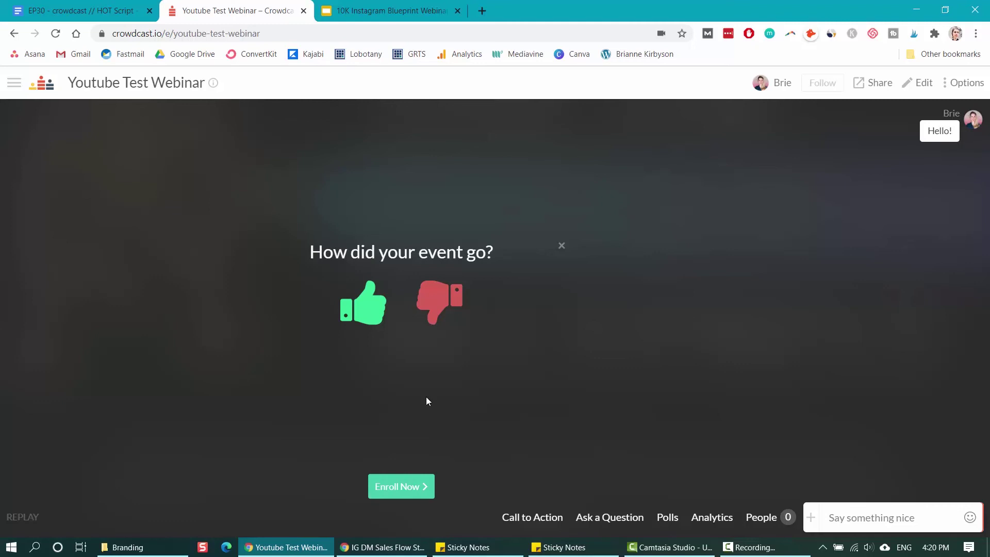
# - Close the 'How did your event go?' overlay to reveal the replay player
pyautogui.click(427, 400)
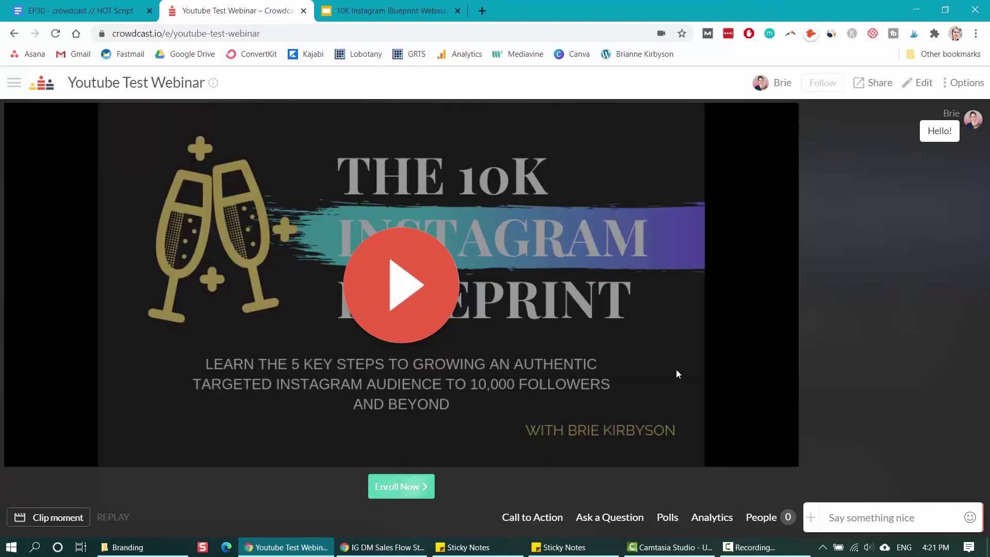